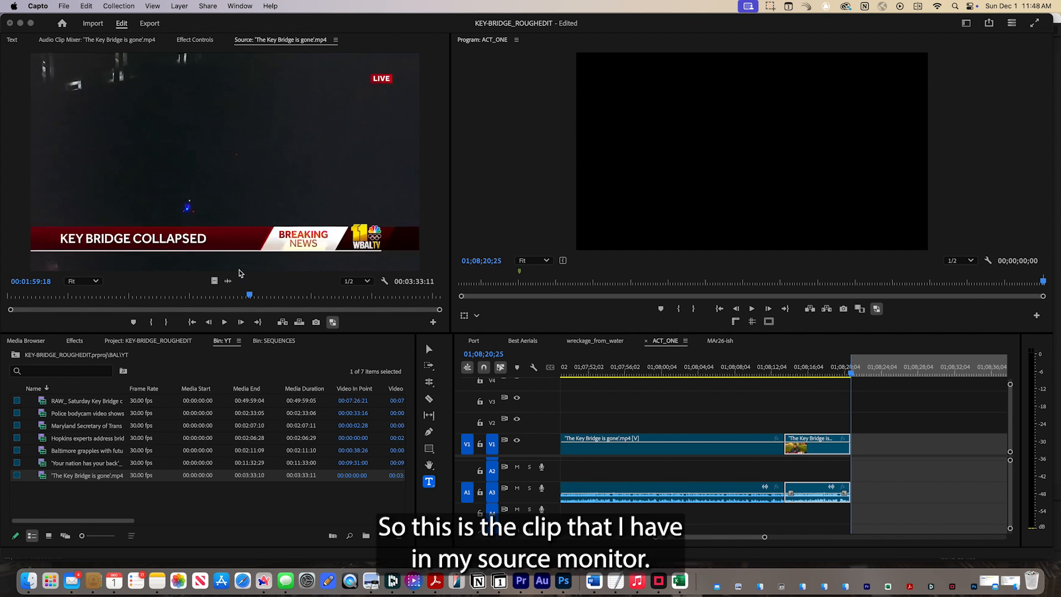
{"action": "left_click", "coordinate": [146, 288]}
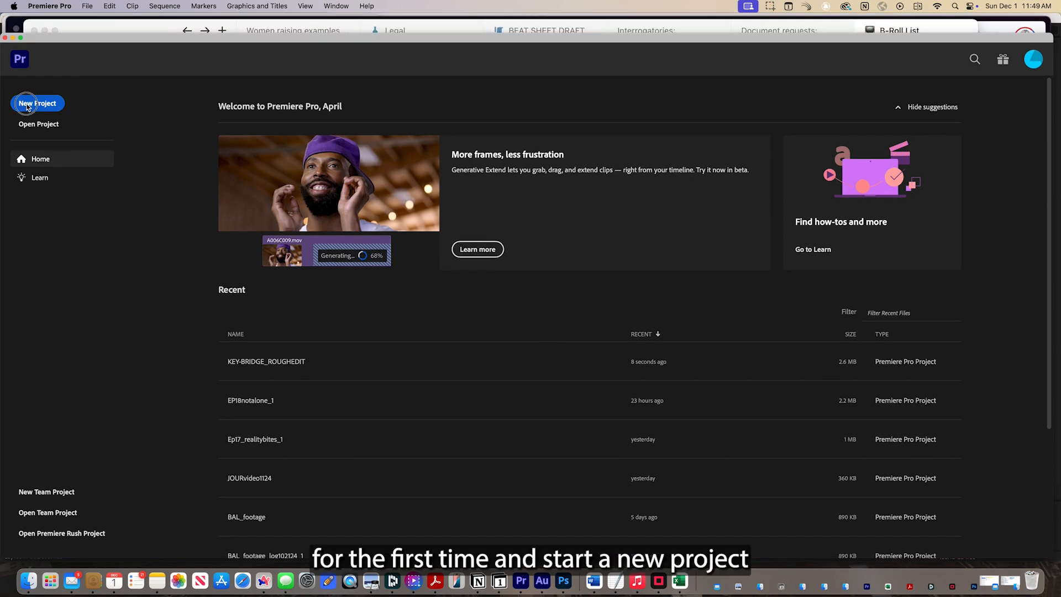
Create a new project named "test" and check the transcription preference choices in its import settings.
{"action": "left_click", "coordinate": [35, 84]}
{"action": "type", "text": "test"}
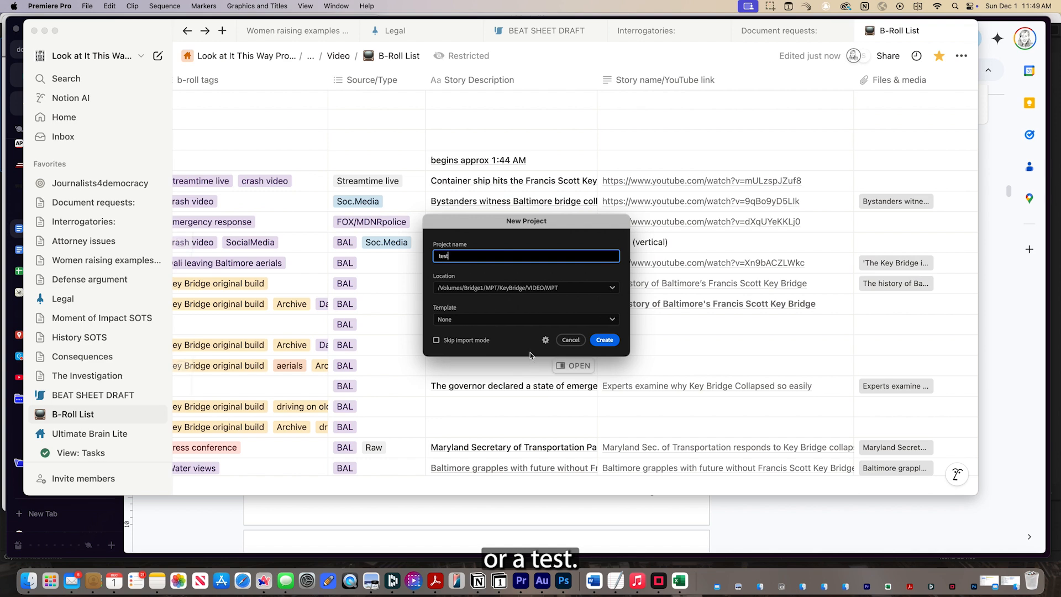
{"action": "left_click", "coordinate": [608, 341]}
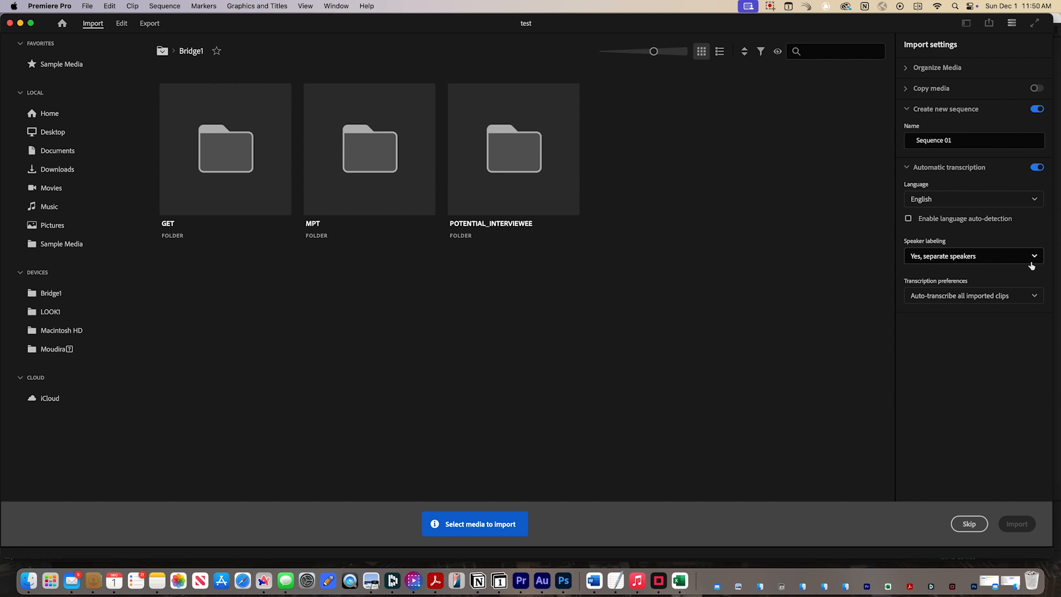
{"action": "left_click", "coordinate": [1037, 303]}
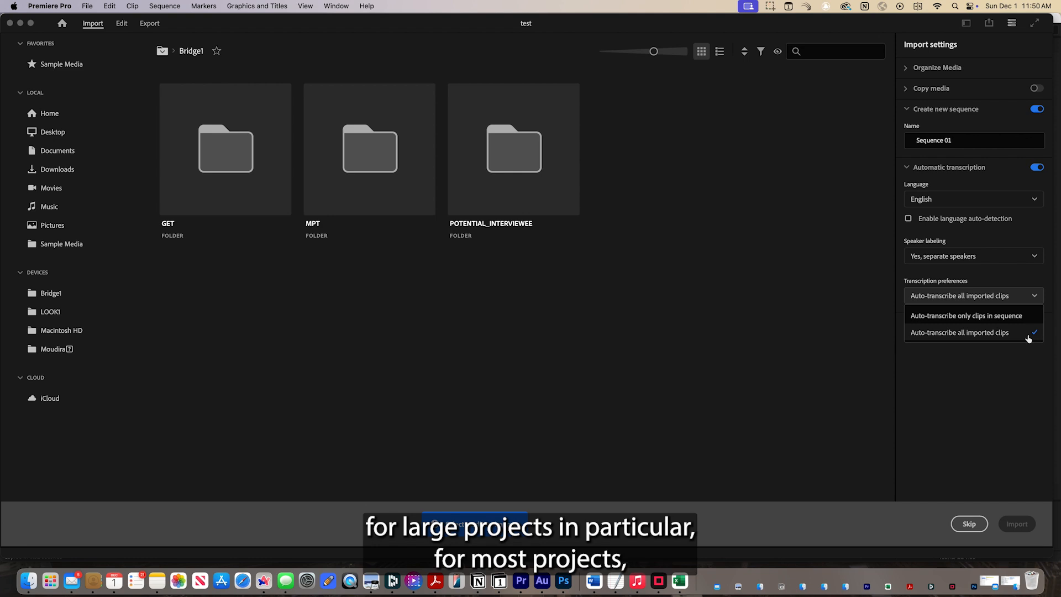
{"action": "left_click", "coordinate": [1021, 368]}
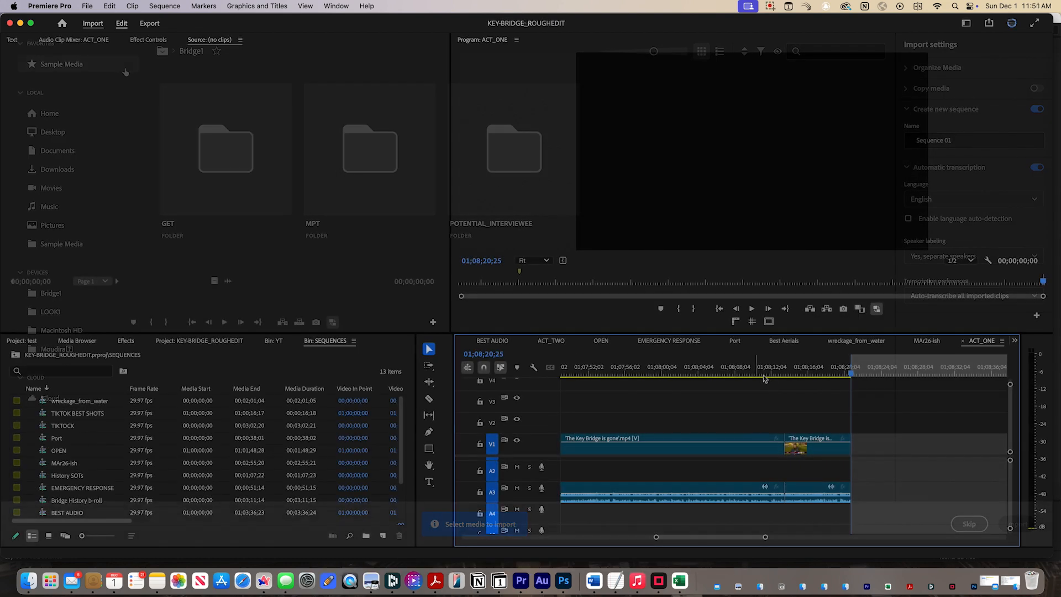
Match-frame the last clip of the ACT_ONE sequence at 01;08;14;02 to its source and show the source clip's transcript.
{"action": "left_click", "coordinate": [790, 371]}
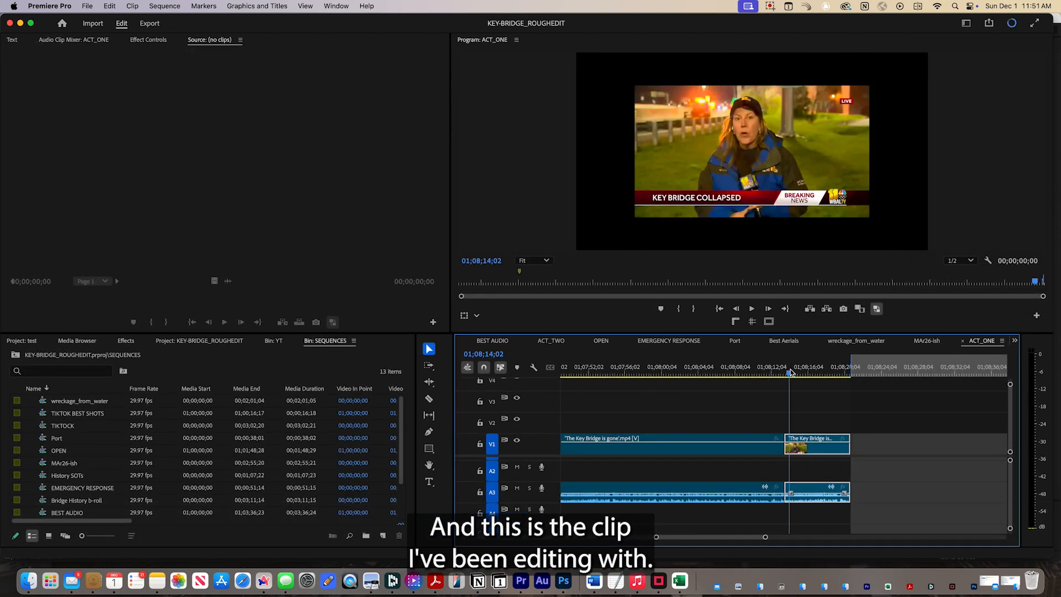
{"action": "key", "text": "f"}
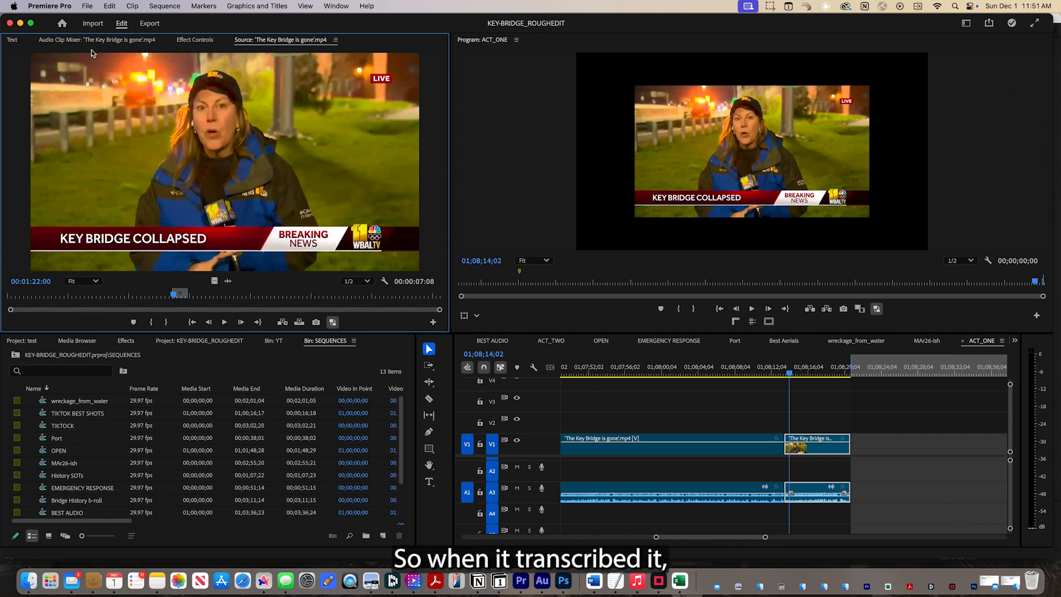
{"action": "left_click", "coordinate": [13, 41]}
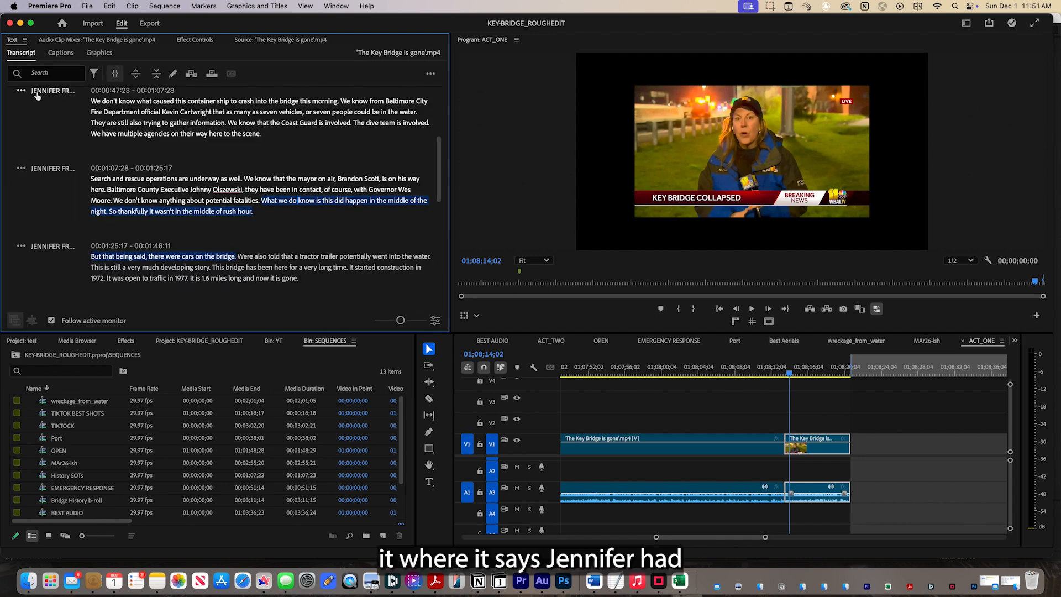
Look at the speaker-name editor for the helicopter pilot's transcript passage and close it without changes.
{"action": "scroll", "coordinate": [37, 95], "scroll_direction": "up", "scroll_amount": 2}
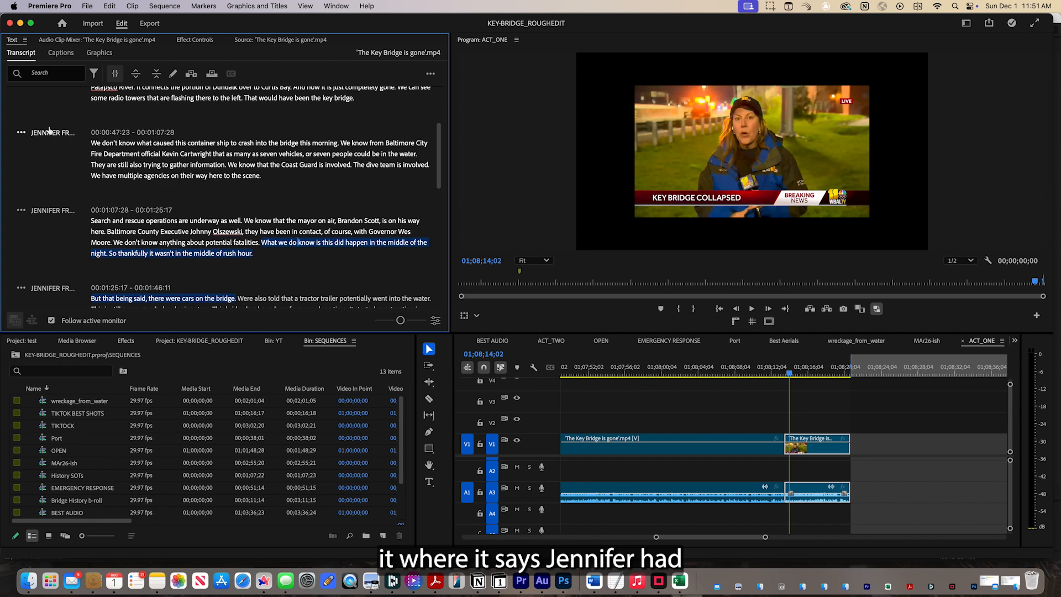
{"action": "scroll", "coordinate": [49, 133], "scroll_direction": "down", "scroll_amount": 10}
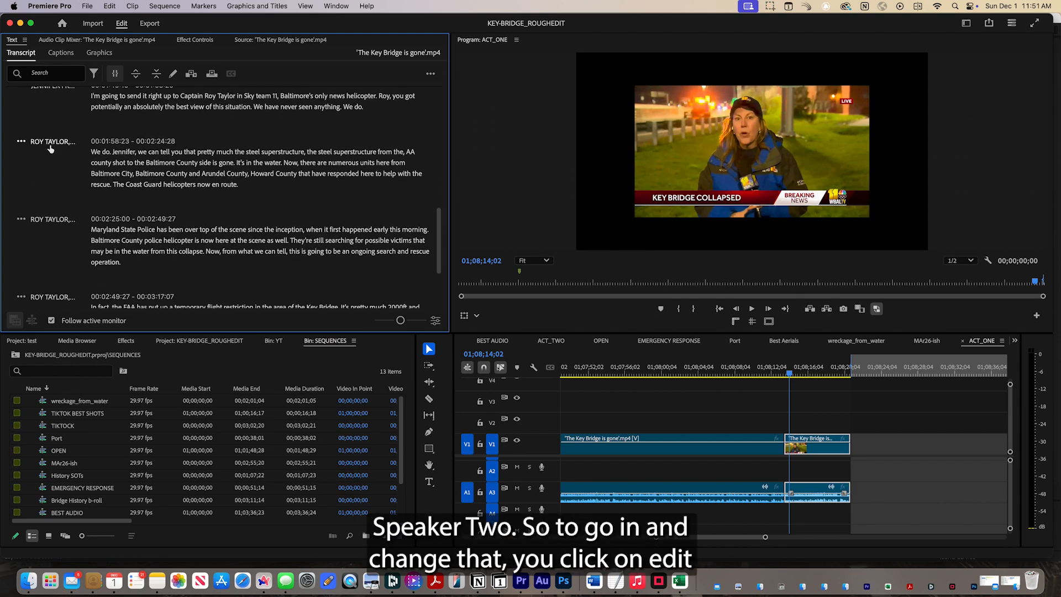
{"action": "left_click", "coordinate": [22, 144]}
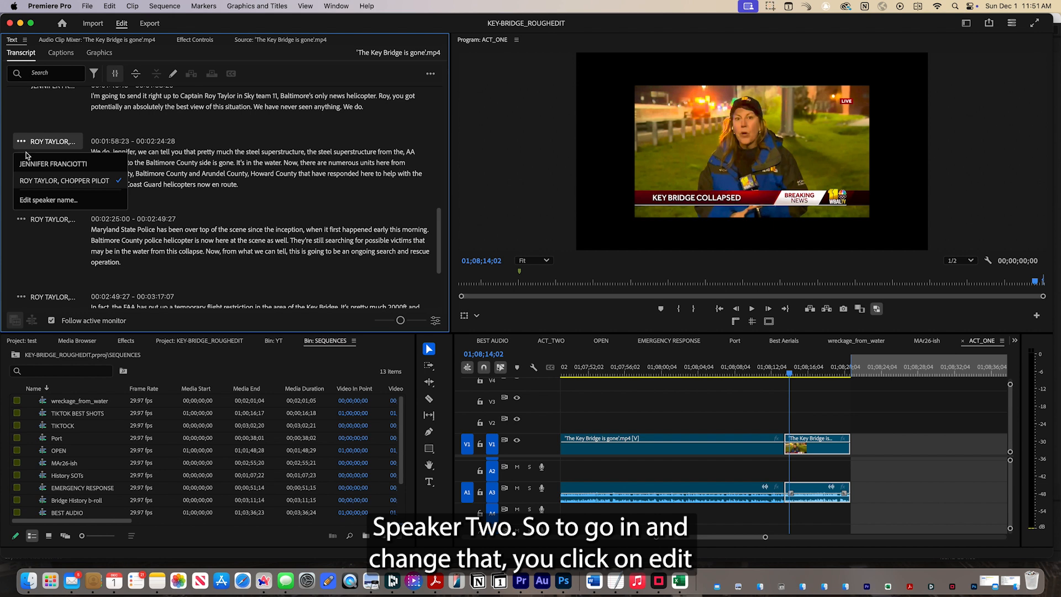
{"action": "left_click", "coordinate": [39, 200]}
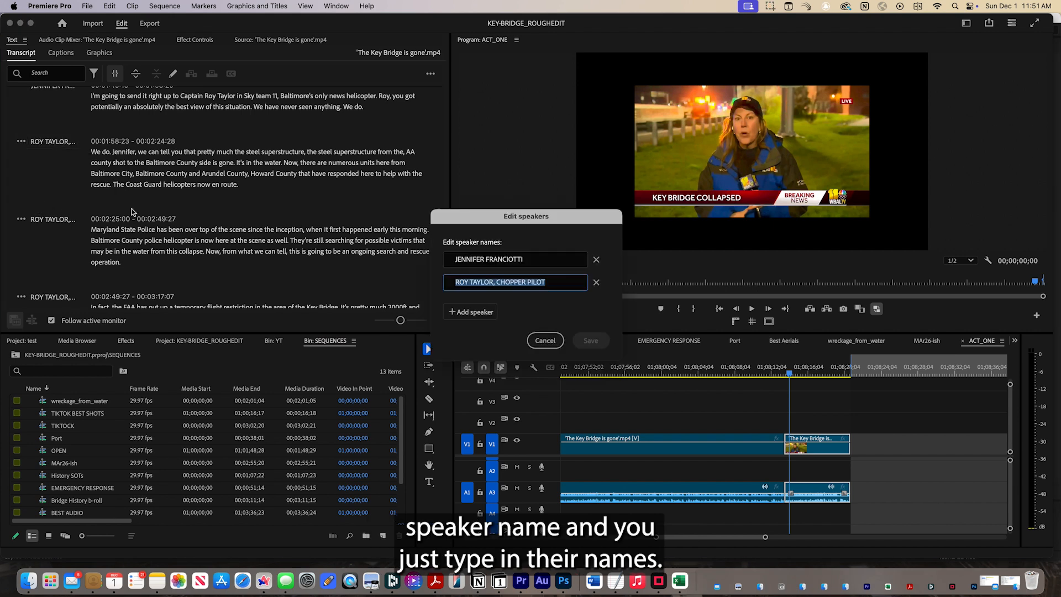
{"action": "left_click", "coordinate": [546, 341]}
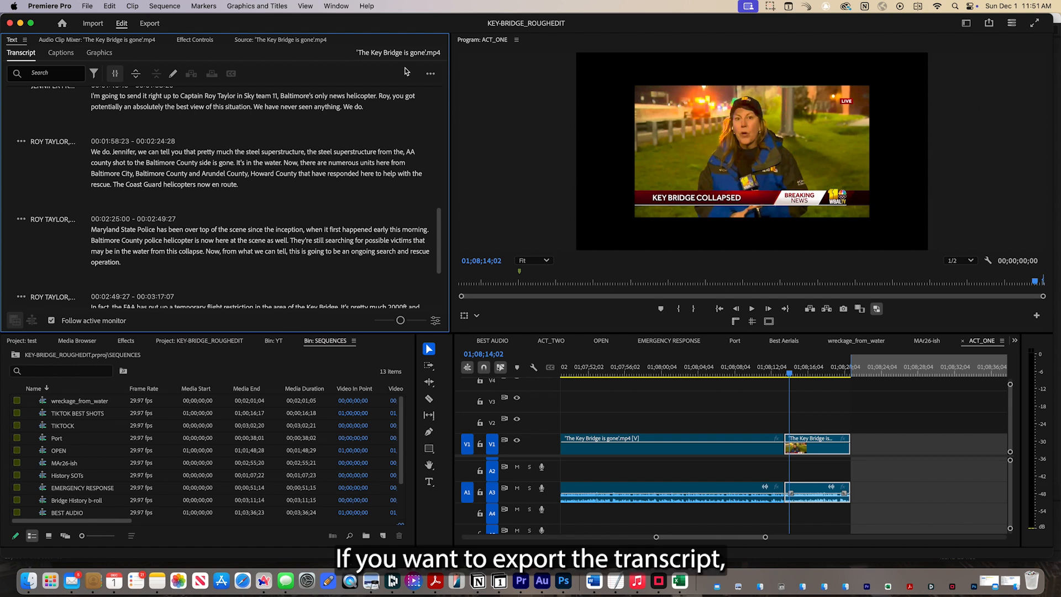
Show the actions available for the transcript, including its export options.
{"action": "left_click", "coordinate": [430, 73]}
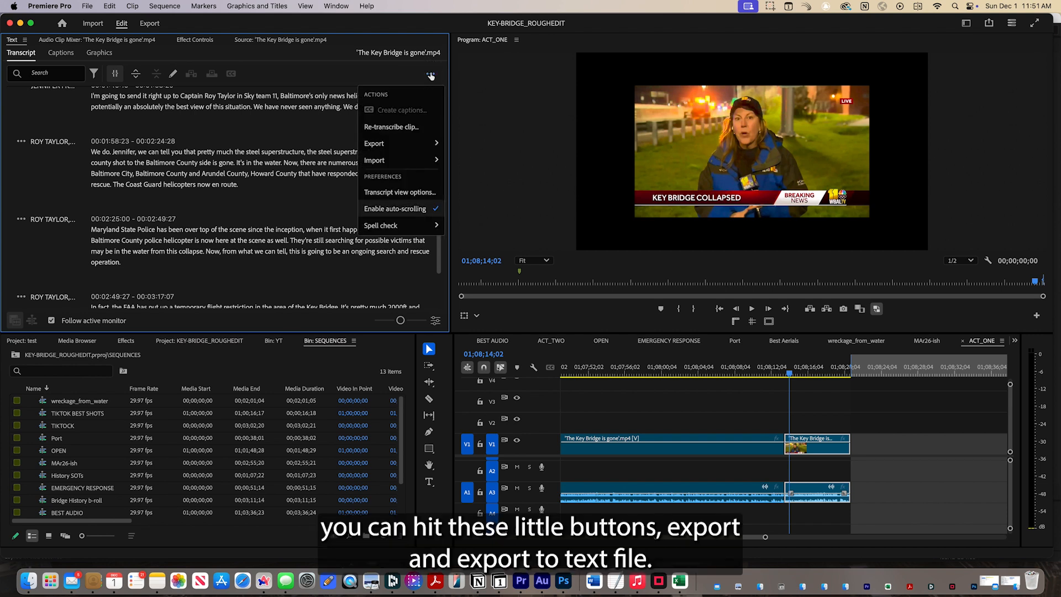
{"action": "mouse_move", "coordinate": [409, 144]}
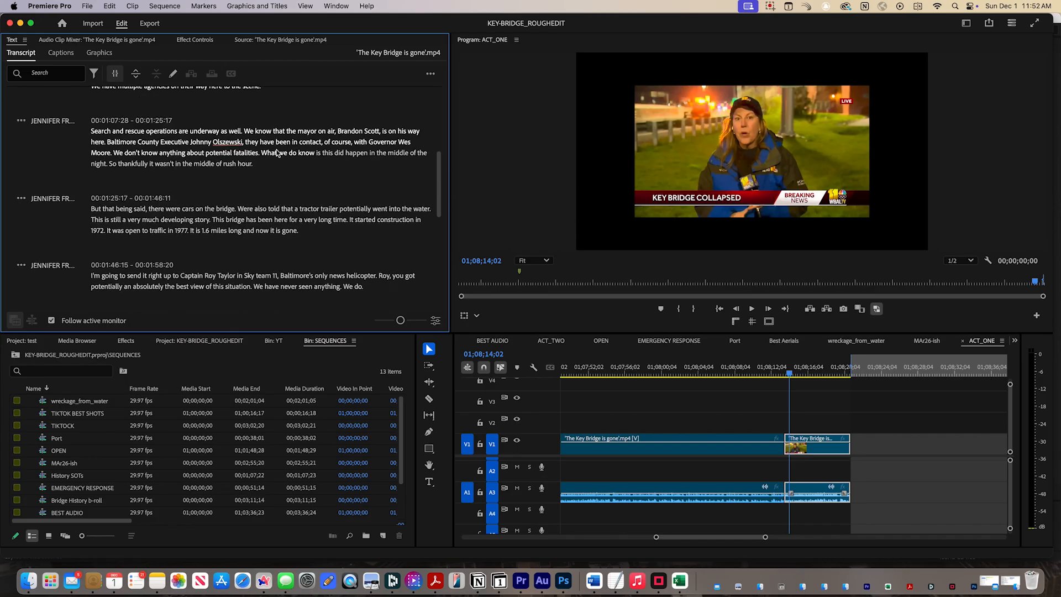
Mark an in point right after "We do" in the pilot's transcript passage at 00:01:58:23 and check it in the Source monitor.
{"action": "scroll", "coordinate": [285, 143], "scroll_direction": "up", "scroll_amount": 5}
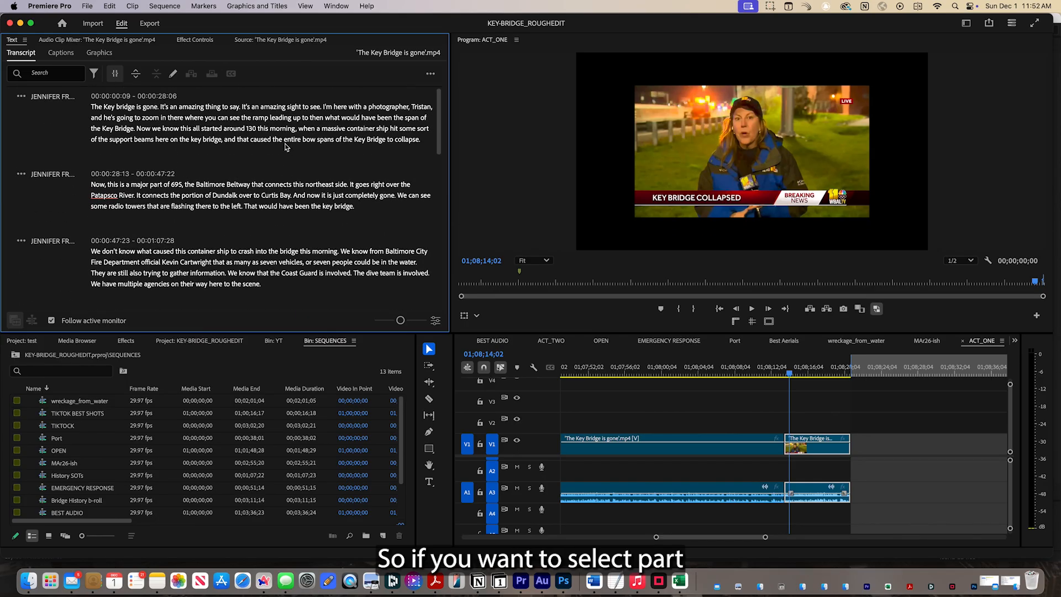
{"action": "scroll", "coordinate": [285, 146], "scroll_direction": "down", "scroll_amount": 1}
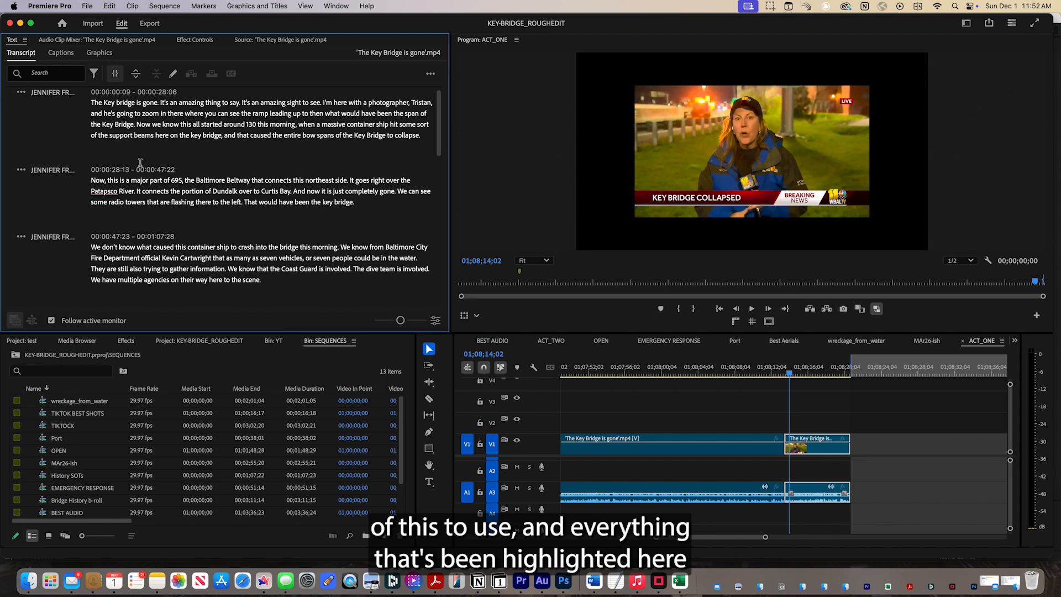
{"action": "scroll", "coordinate": [260, 174], "scroll_direction": "down", "scroll_amount": 10}
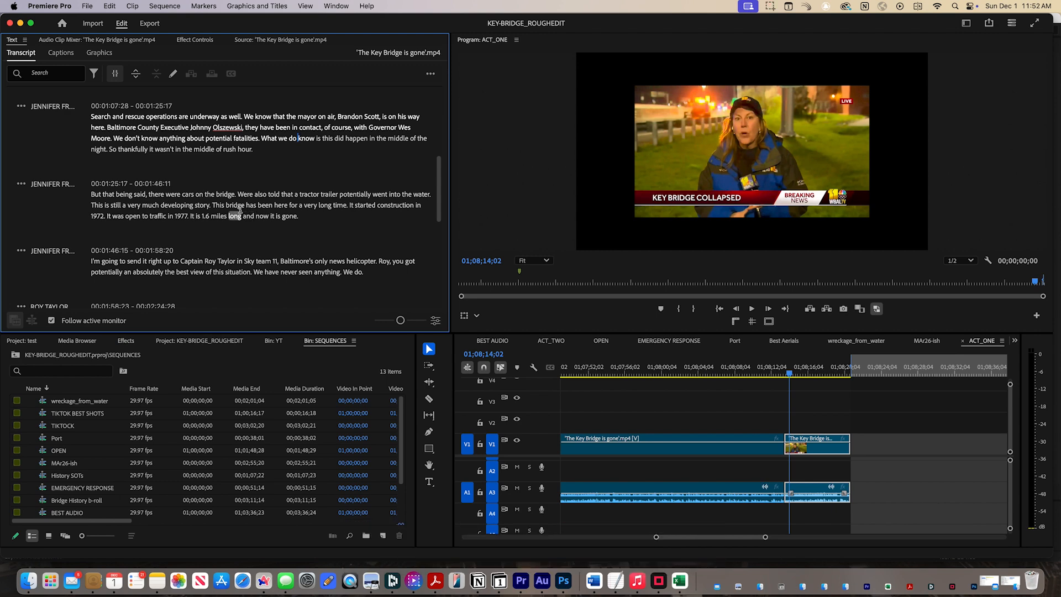
{"action": "scroll", "coordinate": [215, 207], "scroll_direction": "down", "scroll_amount": 3}
{"action": "scroll", "coordinate": [216, 210], "scroll_direction": "down", "scroll_amount": 1}
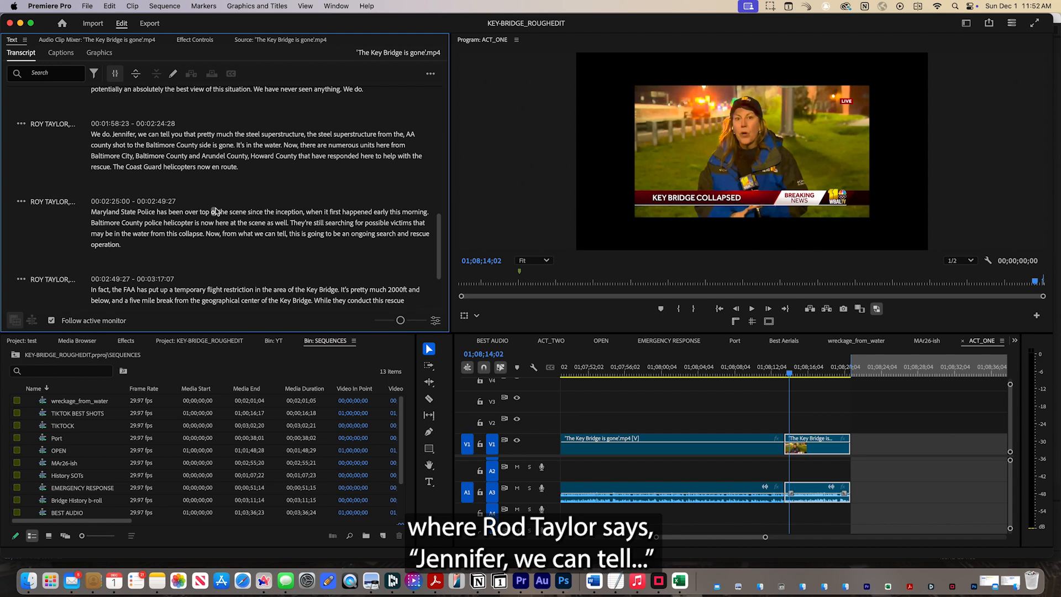
{"action": "scroll", "coordinate": [216, 212], "scroll_direction": "up", "scroll_amount": 2}
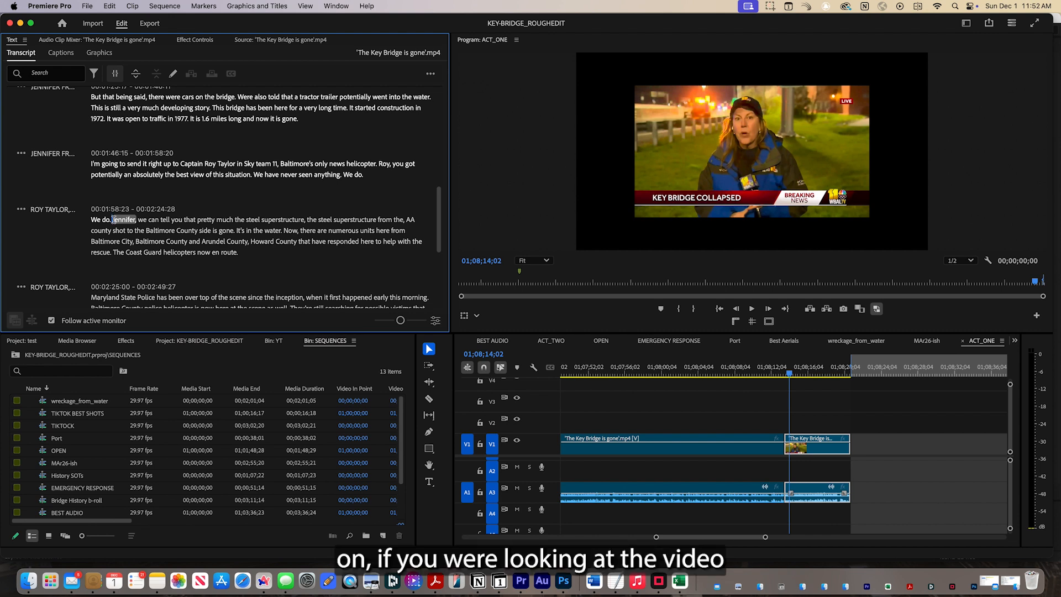
{"action": "left_click", "coordinate": [287, 38]}
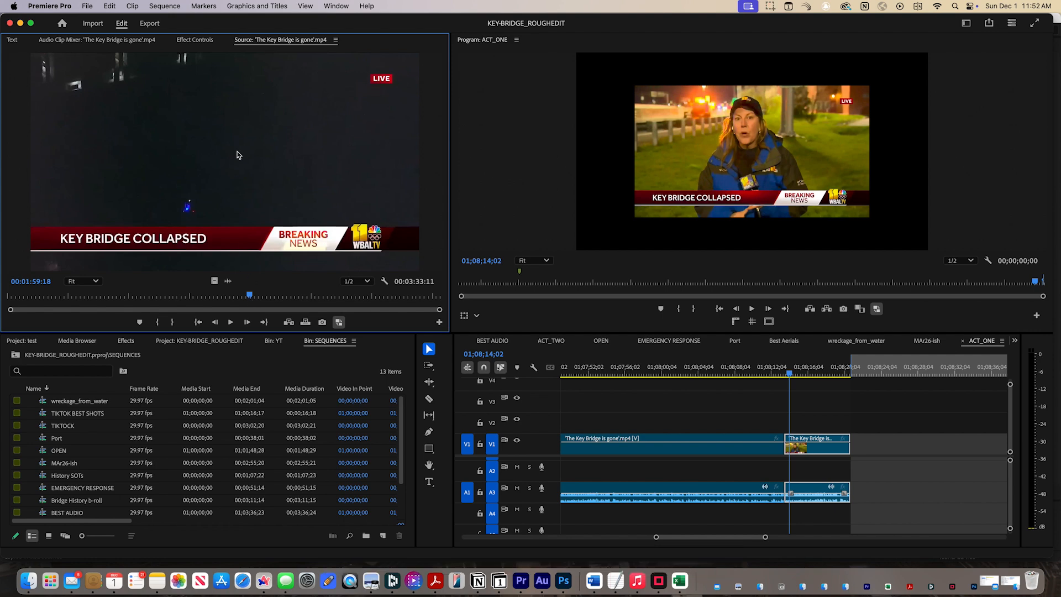
{"action": "left_click", "coordinate": [12, 42]}
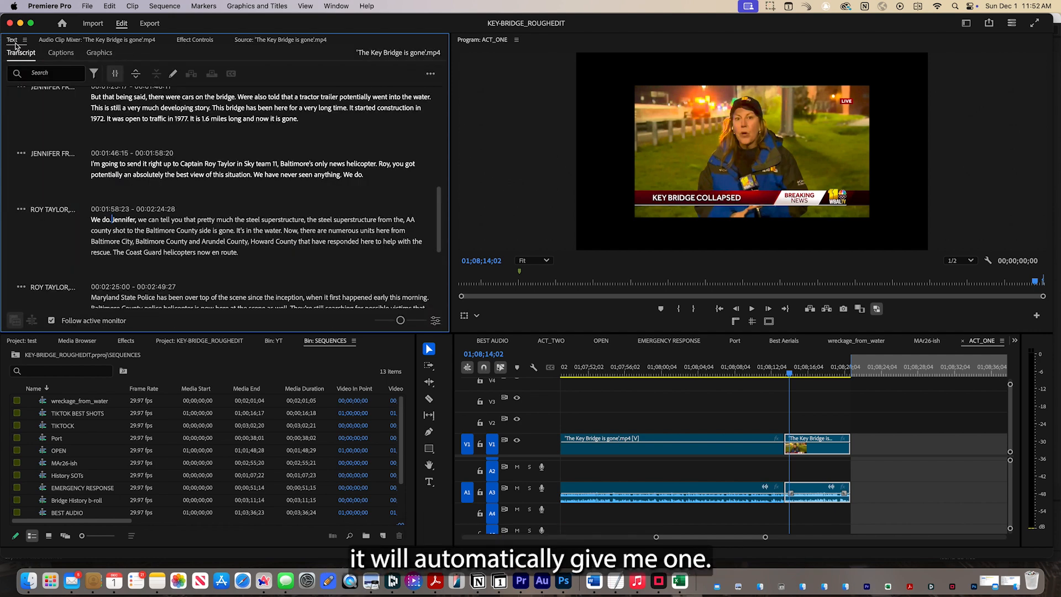
{"action": "left_click", "coordinate": [285, 44]}
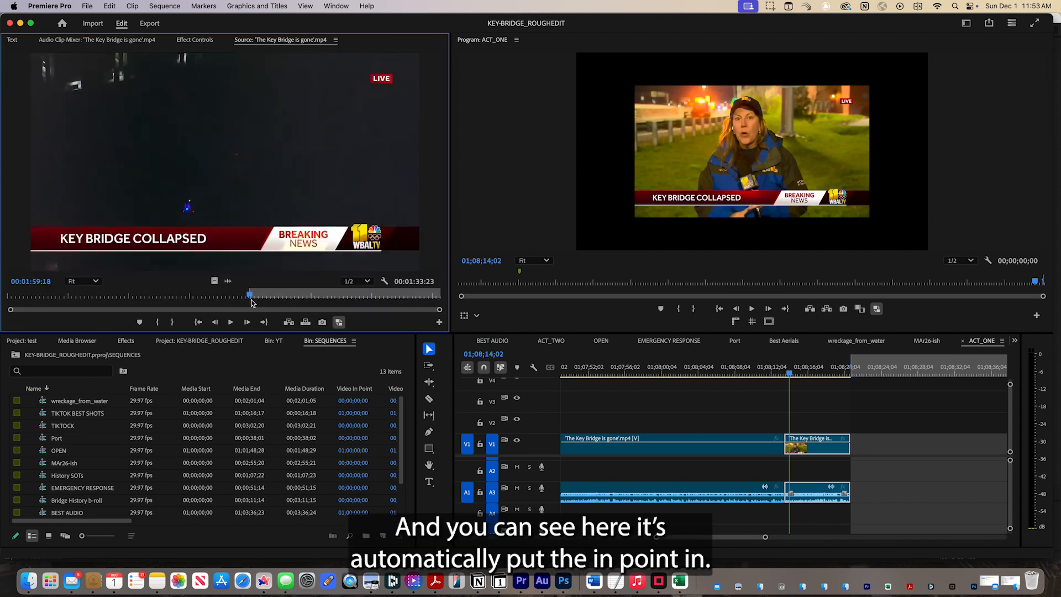
Mark an out point before "Now, from what we can tell" in the pilot's second transcript passage and check the range in the Source monitor.
{"action": "left_click", "coordinate": [13, 41]}
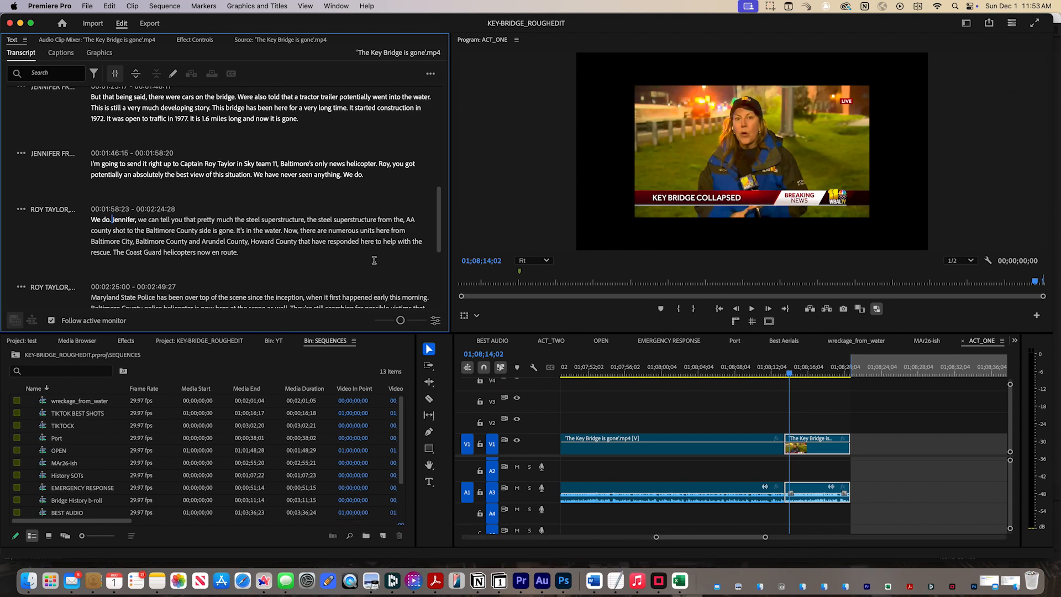
{"action": "scroll", "coordinate": [374, 260], "scroll_direction": "down", "scroll_amount": 2}
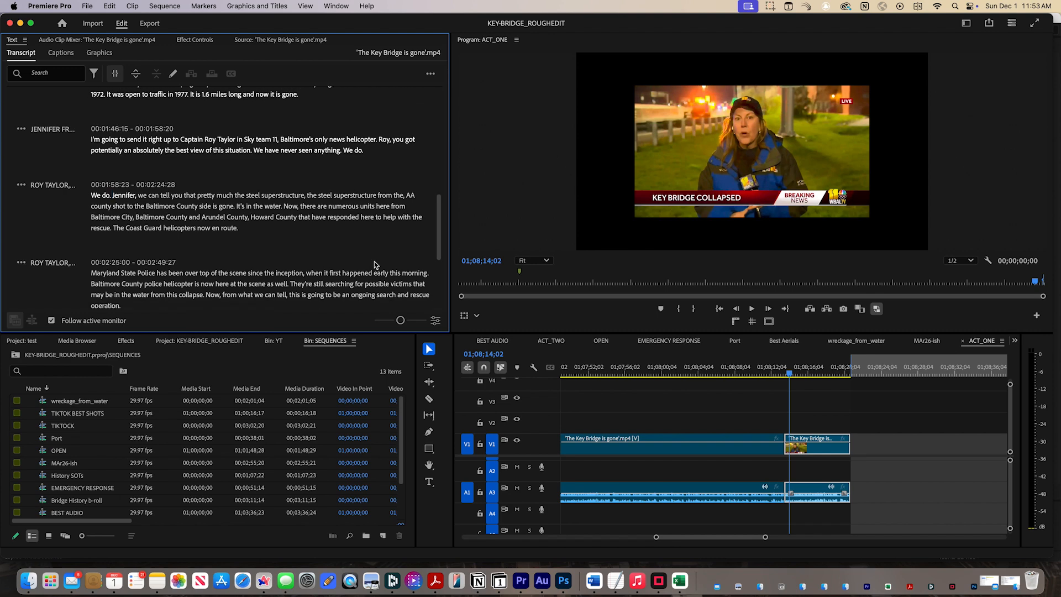
{"action": "key", "text": "space"}
{"action": "scroll", "coordinate": [374, 261], "scroll_direction": "down", "scroll_amount": 1}
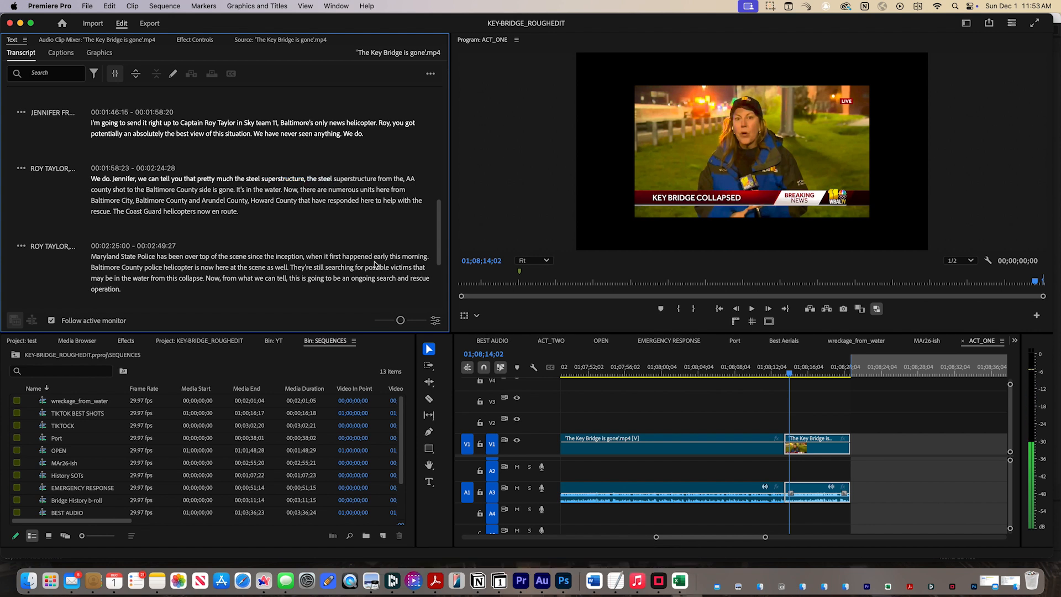
{"action": "left_click", "coordinate": [205, 275]}
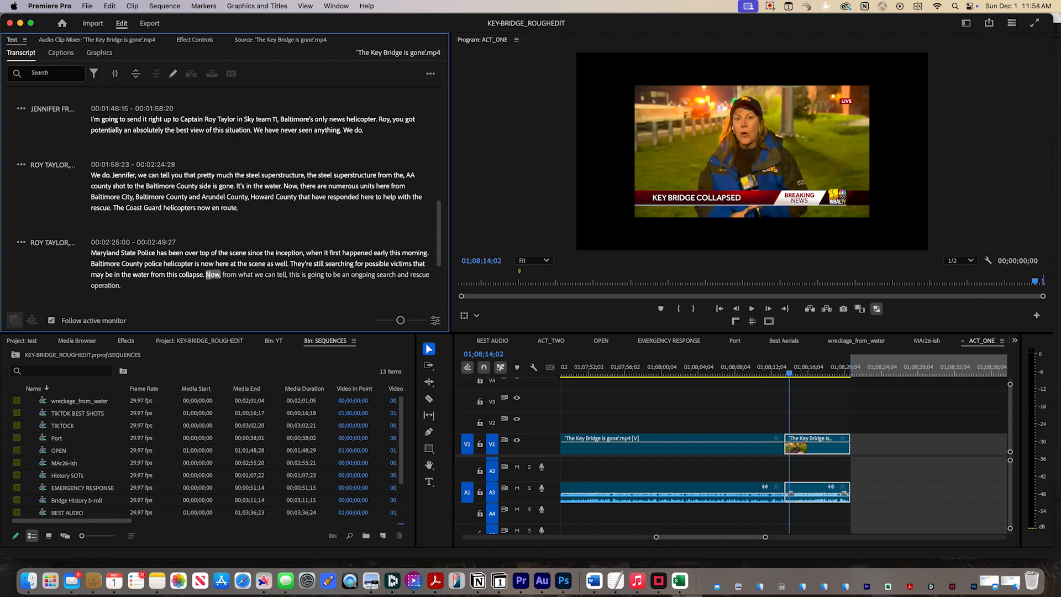
{"action": "key", "text": "o"}
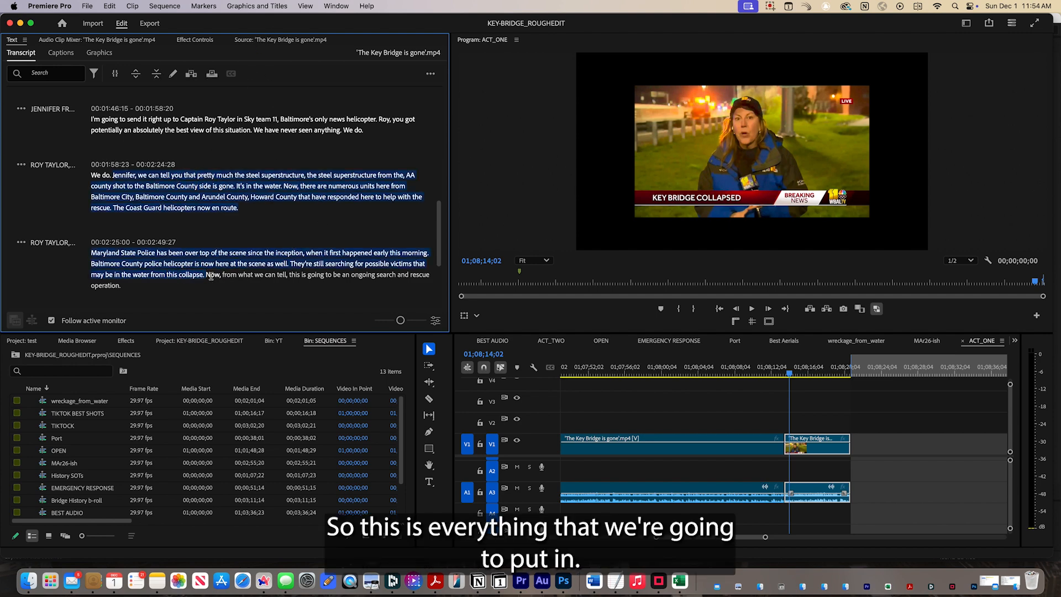
{"action": "left_click", "coordinate": [264, 44]}
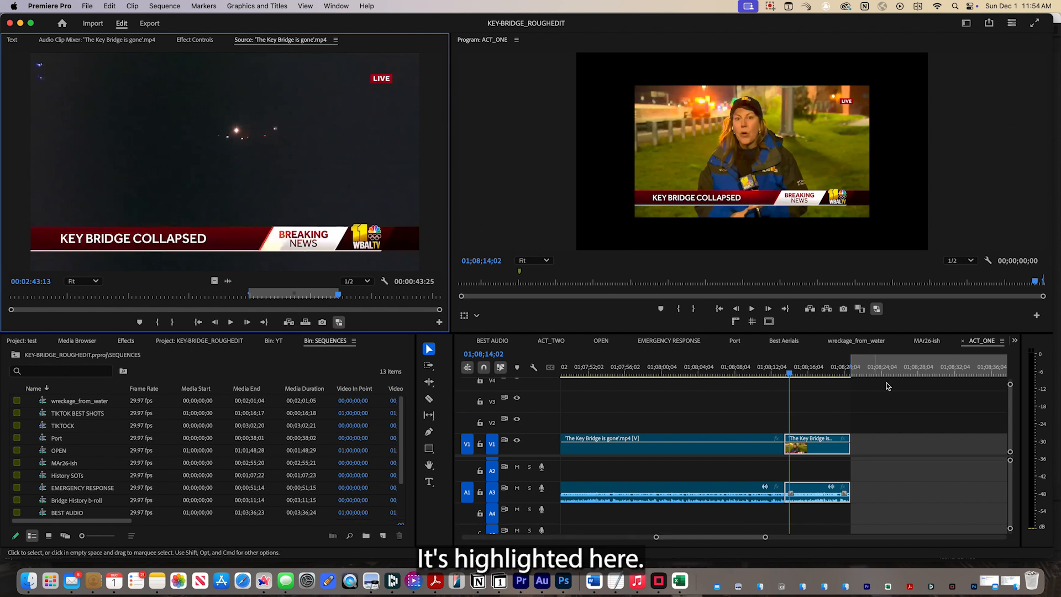
Overwrite the marked source range into the ACT_ONE sequence at the end of the last clip, at 01;08;20;25.
{"action": "left_click", "coordinate": [854, 372]}
{"action": "left_click_drag", "start_coordinate": [854, 372], "coordinate": [852, 374]}
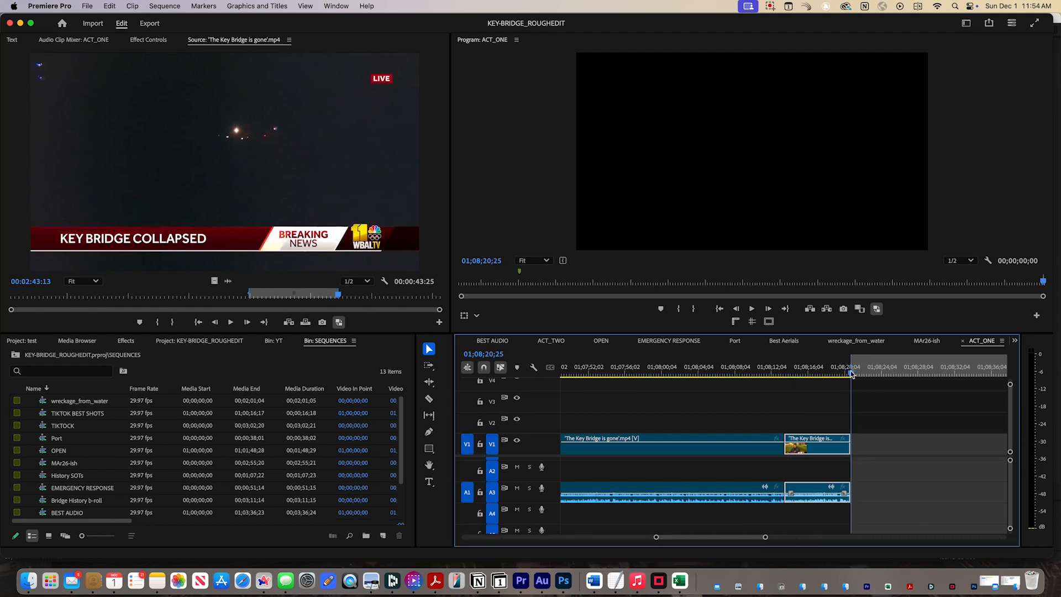
{"action": "key", "text": "period"}
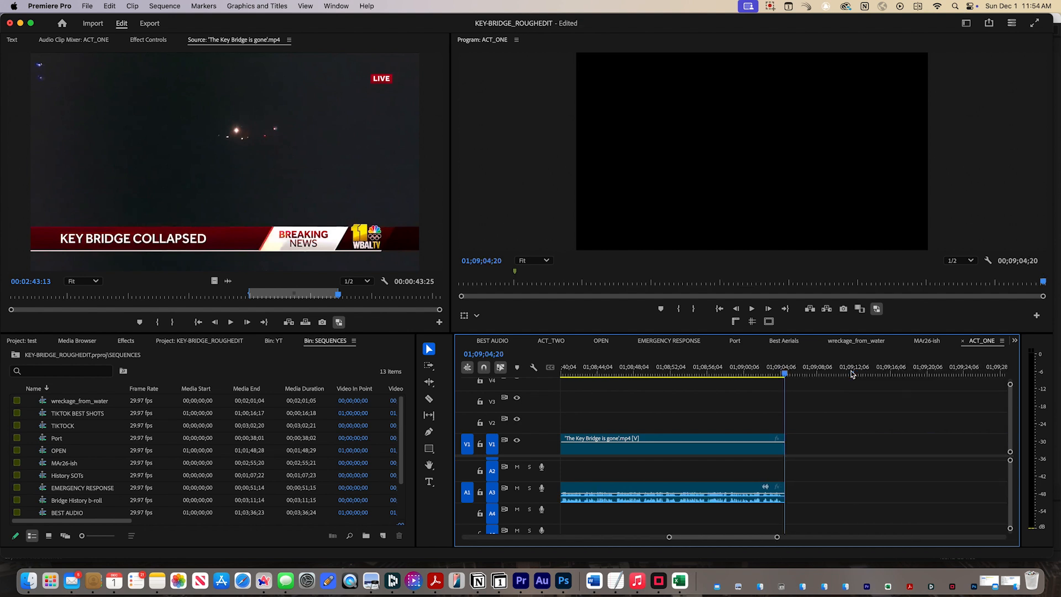
Play back the edit in ACT_ONE from just before the added clip, starting at 01;08;20;08.
{"action": "key", "text": "minus"}
{"action": "key", "text": "minus"}
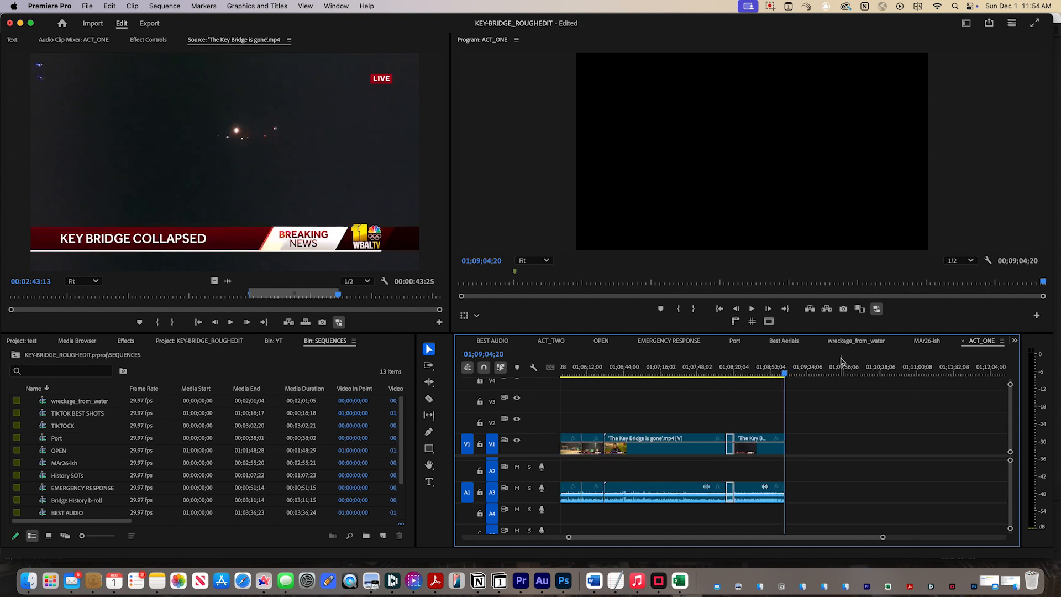
{"action": "left_click_drag", "start_coordinate": [785, 375], "coordinate": [733, 377]}
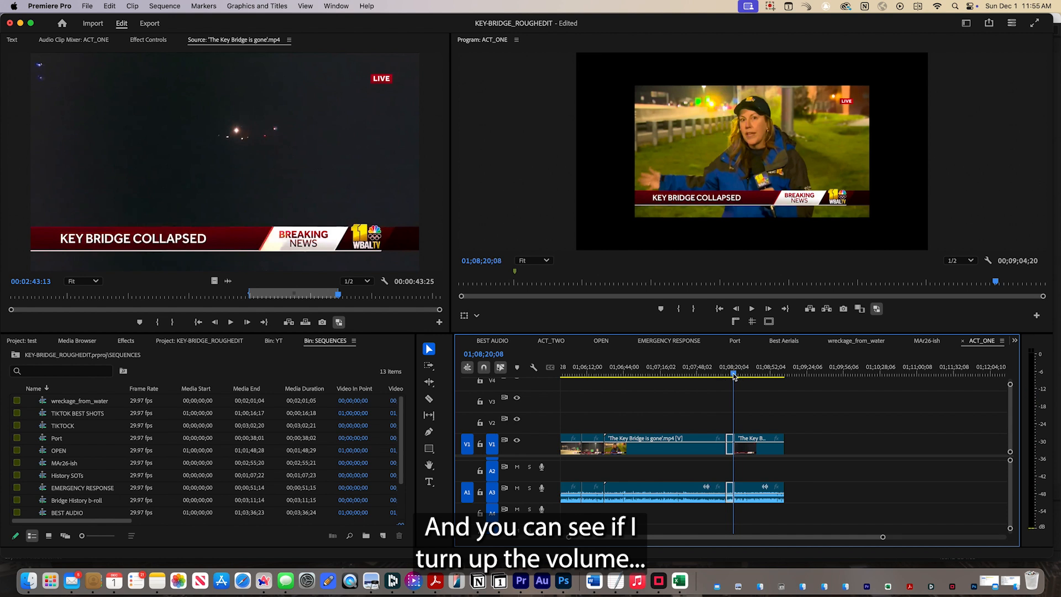
{"action": "key", "text": "space"}
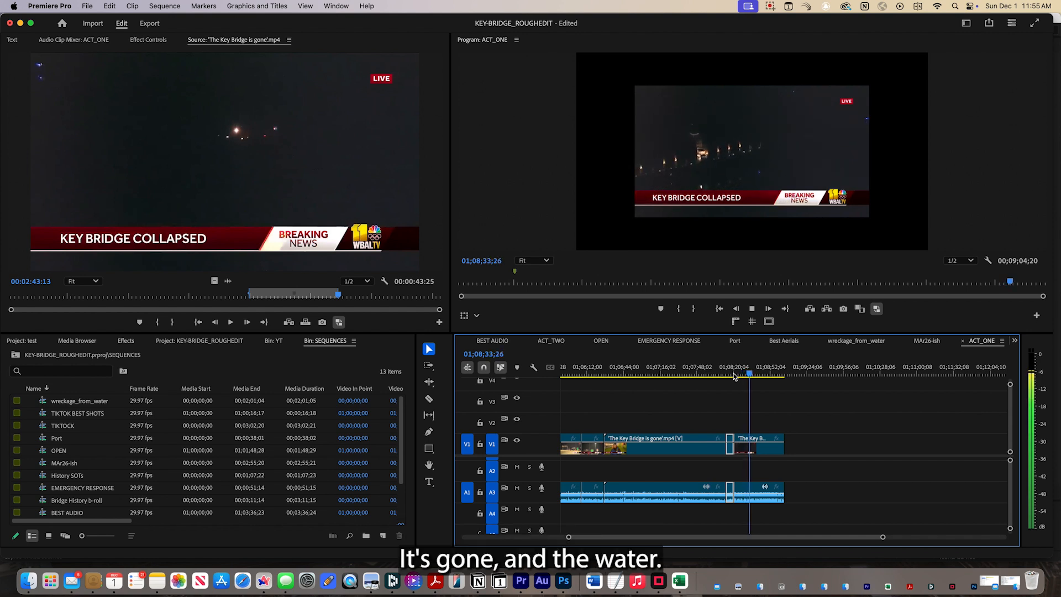
{"action": "key", "text": "space"}
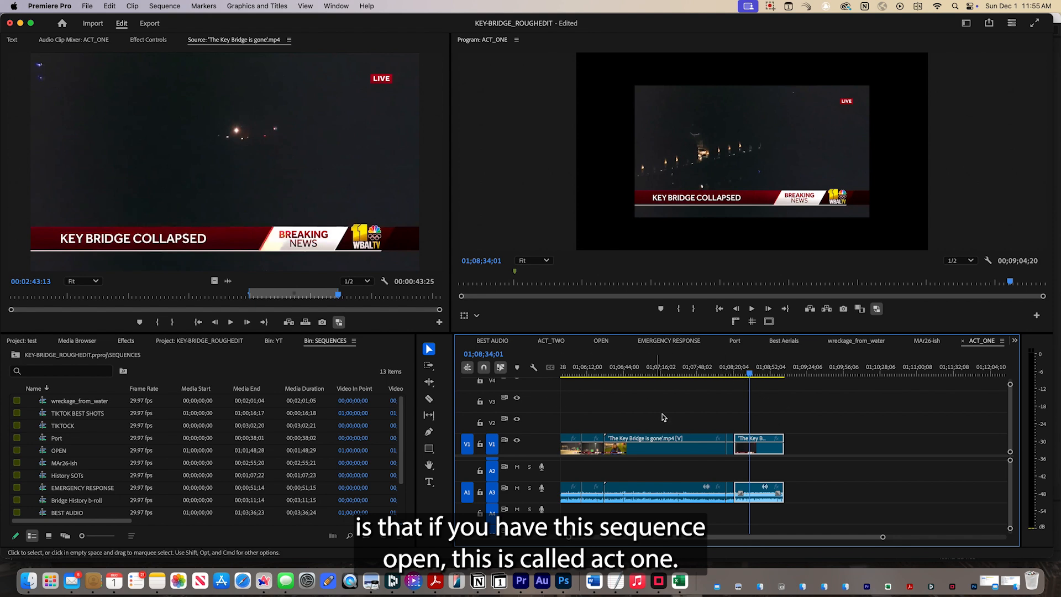
Show the transcript of the ACT_ONE sequence with the playhead at 01;06;59;06, within the long bridge news clip.
{"action": "left_click", "coordinate": [993, 341]}
{"action": "left_click", "coordinate": [642, 374]}
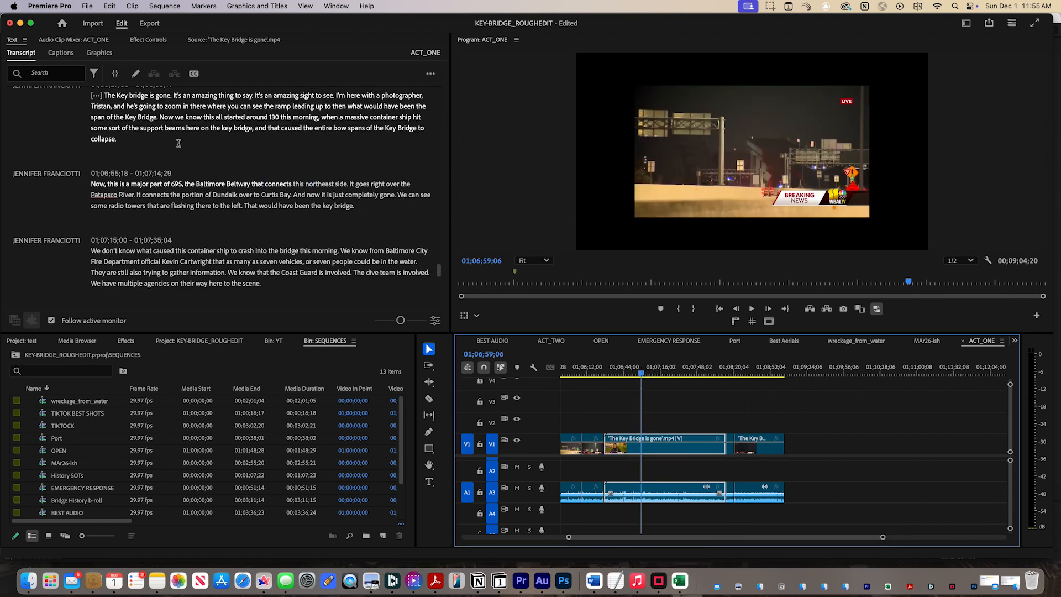
Read through the ACT_ONE sequence transcript, from the Jennifer Franciotti passages back to the Speaker 1 narration, with the playhead at 01;06;16;21.
{"action": "scroll", "coordinate": [177, 145], "scroll_direction": "down", "scroll_amount": 10}
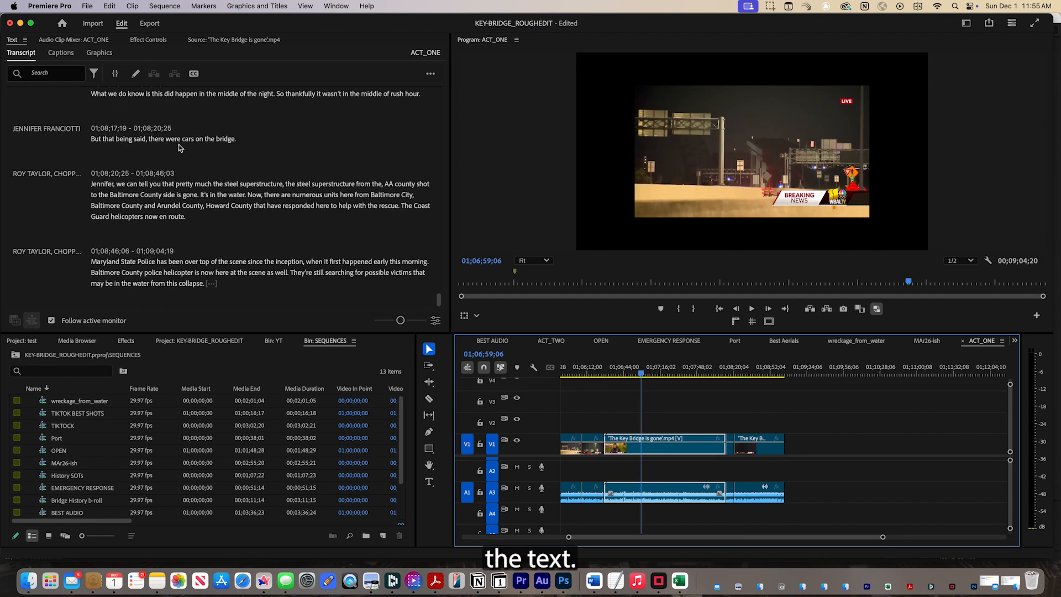
{"action": "scroll", "coordinate": [178, 147], "scroll_direction": "up", "scroll_amount": 15}
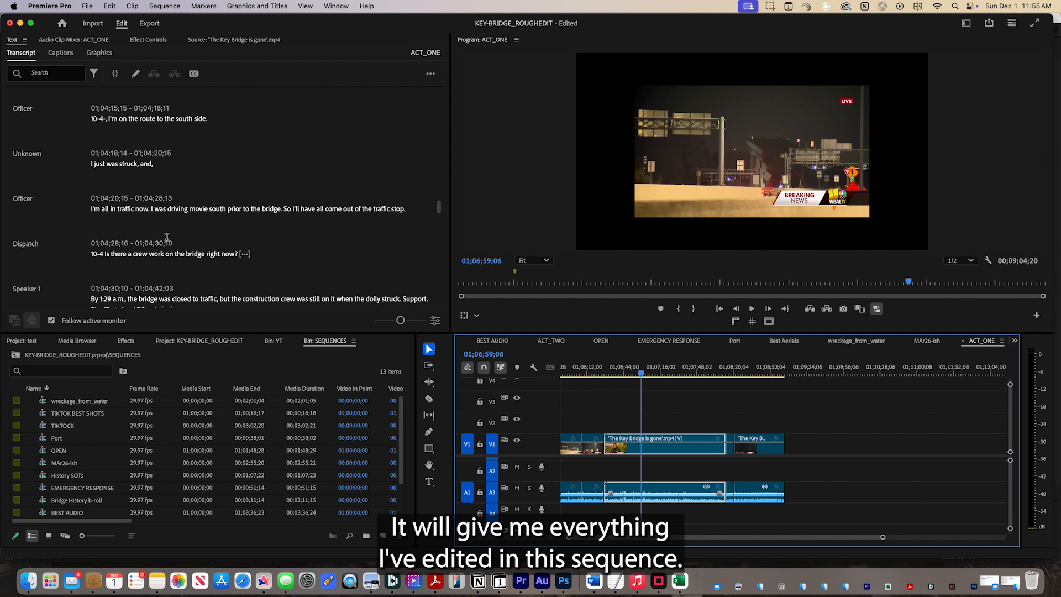
{"action": "left_click", "coordinate": [592, 371]}
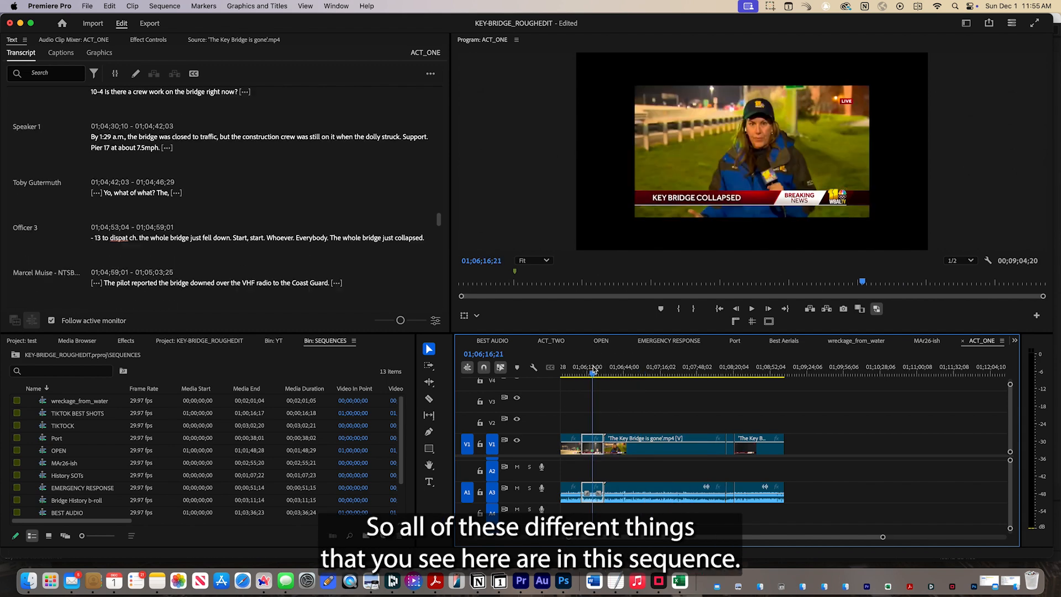
{"action": "key", "text": "minus"}
{"action": "key", "text": "minus"}
{"action": "key", "text": "minus"}
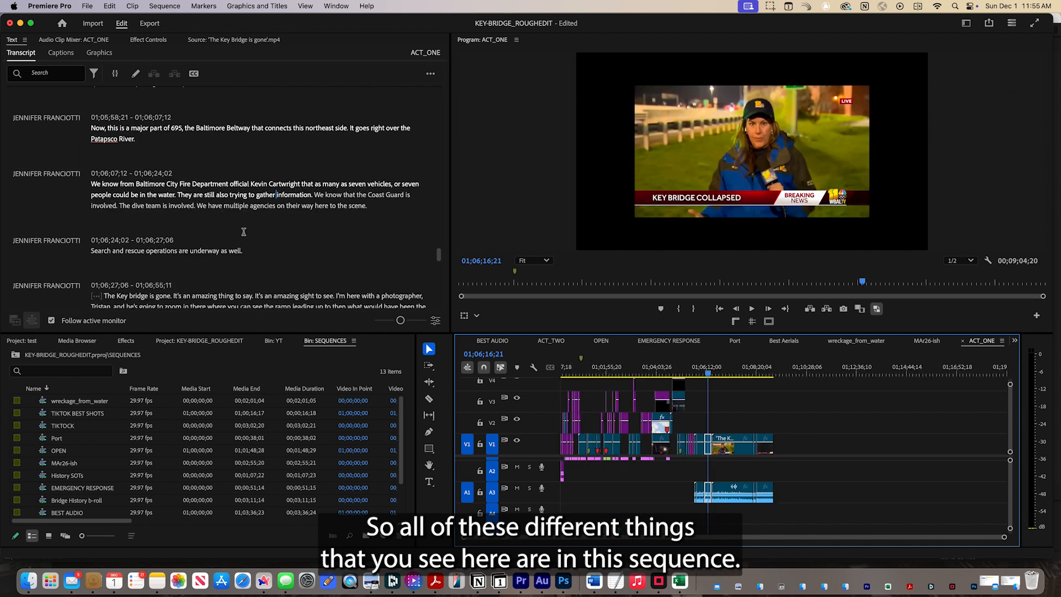
{"action": "scroll", "coordinate": [243, 234], "scroll_direction": "up", "scroll_amount": 8}
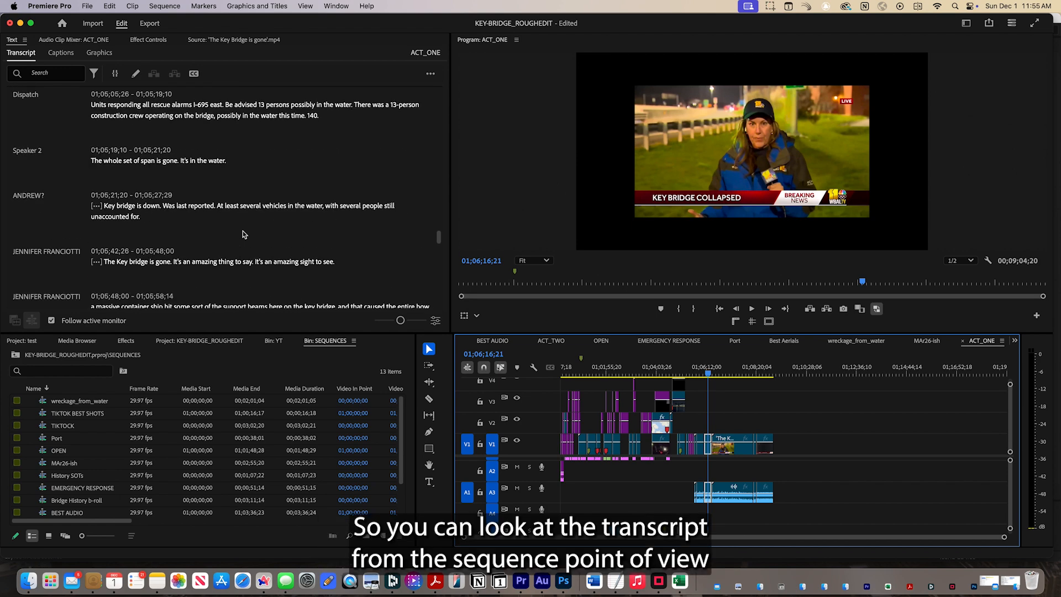
{"action": "scroll", "coordinate": [243, 234], "scroll_direction": "up", "scroll_amount": 10}
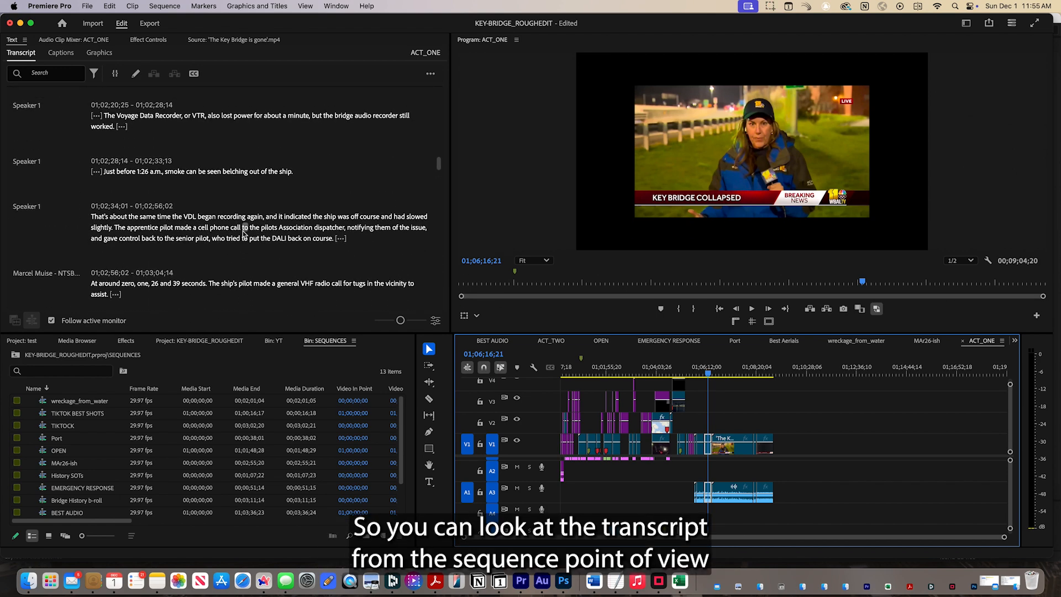
{"action": "scroll", "coordinate": [243, 234], "scroll_direction": "up", "scroll_amount": 4}
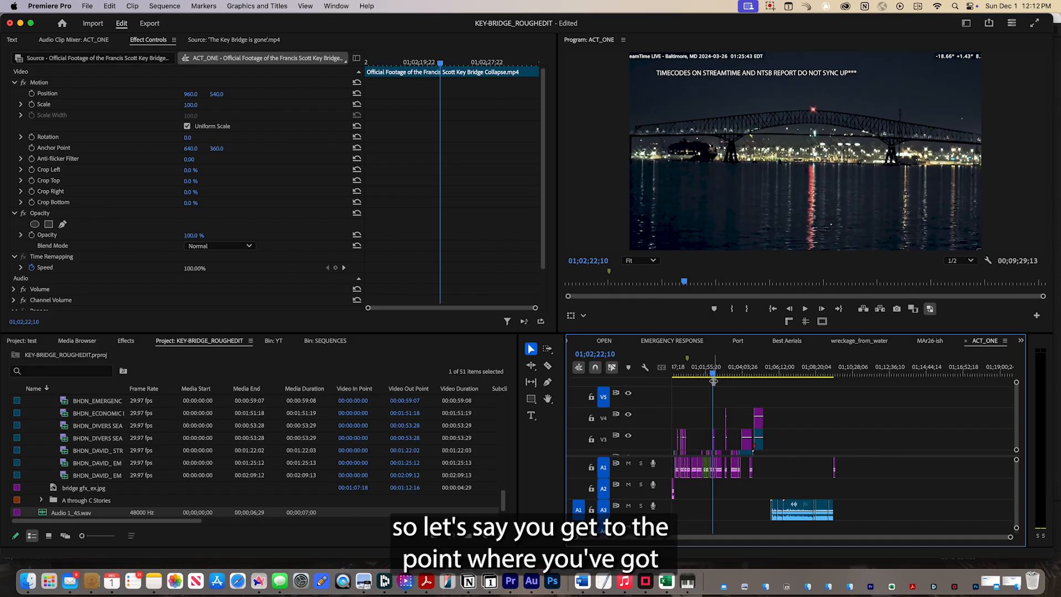
Create captions from the ACT_ONE transcript with the Subtitle default preset, 42 characters maximum, 3 seconds minimum and double lines.
{"action": "left_click", "coordinate": [13, 41]}
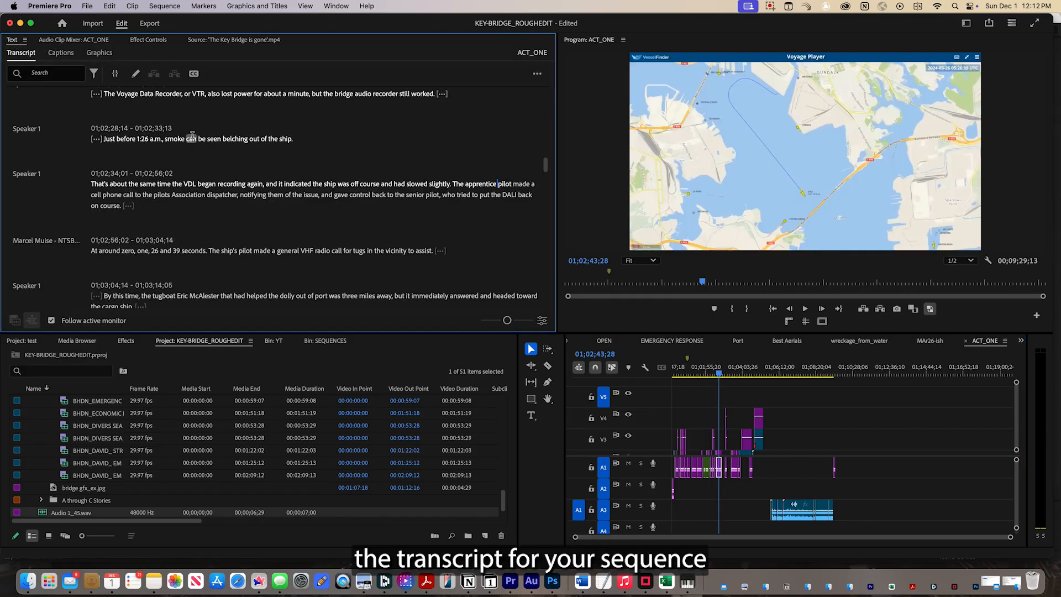
{"action": "scroll", "coordinate": [192, 136], "scroll_direction": "up", "scroll_amount": 20}
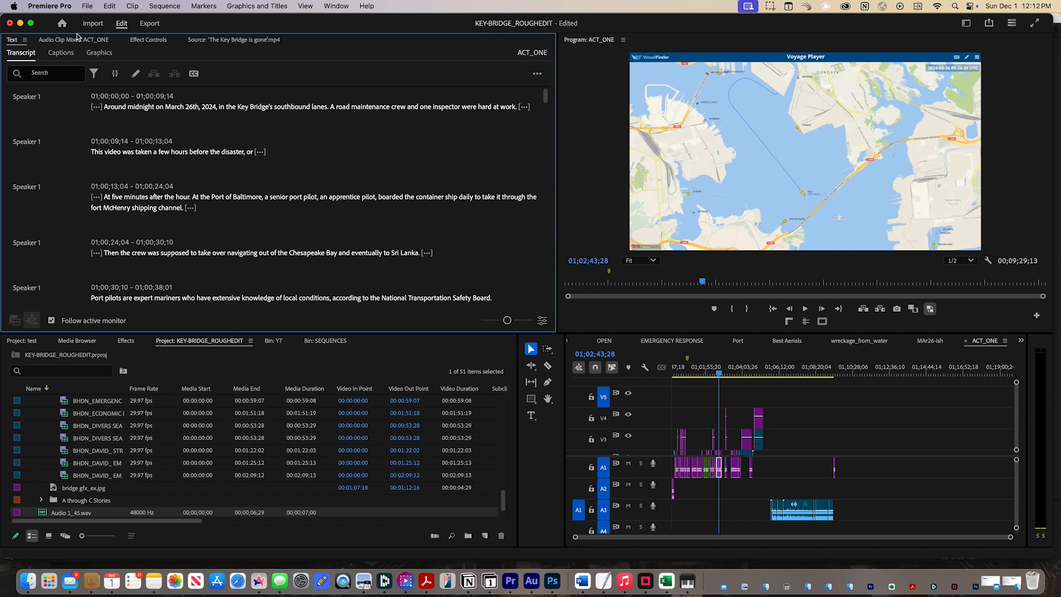
{"action": "left_click", "coordinate": [61, 54]}
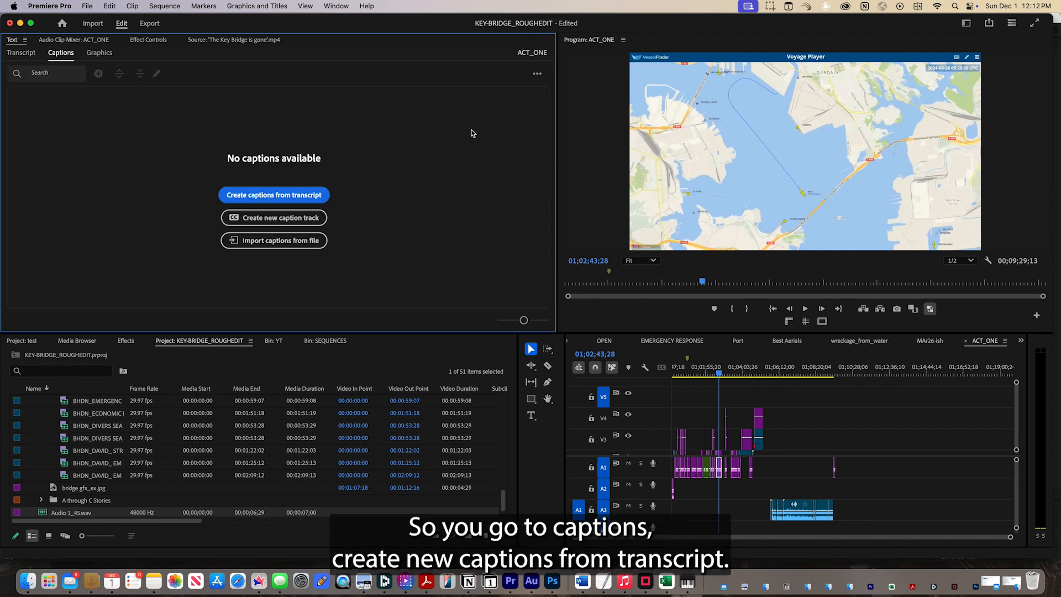
{"action": "left_click", "coordinate": [262, 197]}
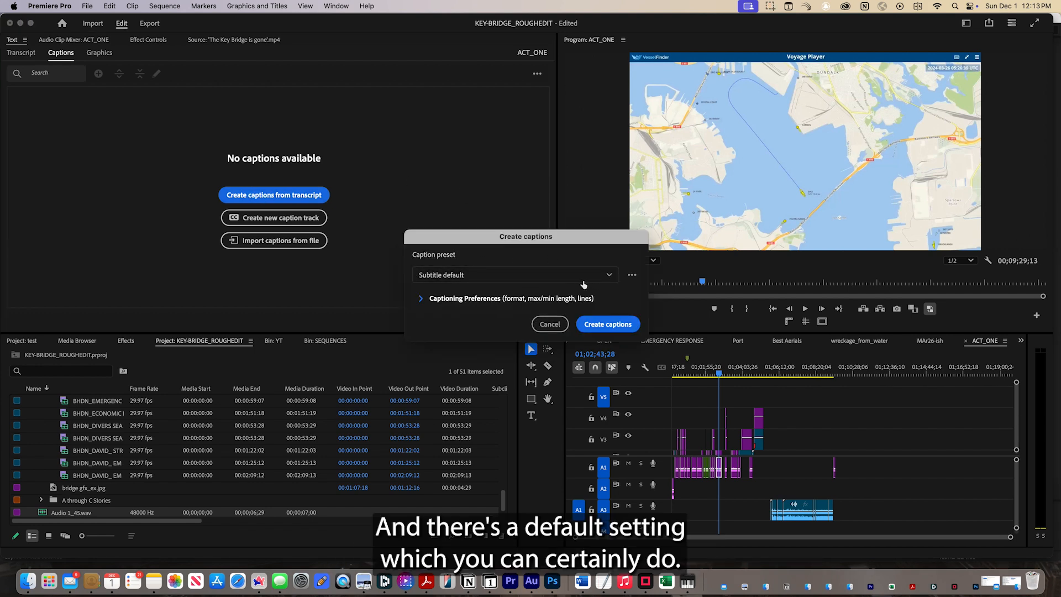
{"action": "left_click", "coordinate": [427, 300]}
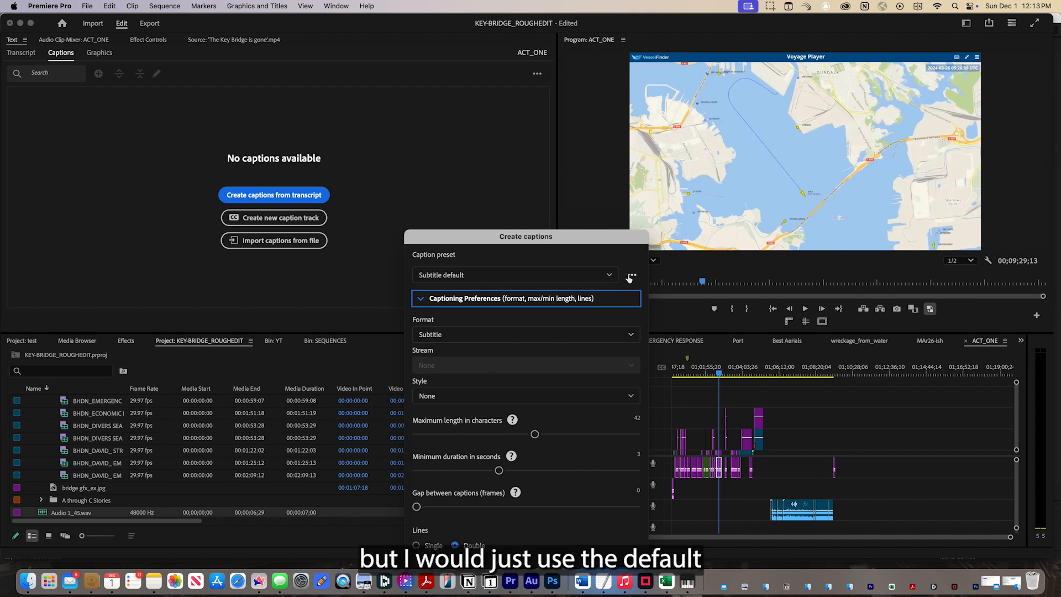
{"action": "left_click_drag", "start_coordinate": [524, 238], "coordinate": [501, 83]}
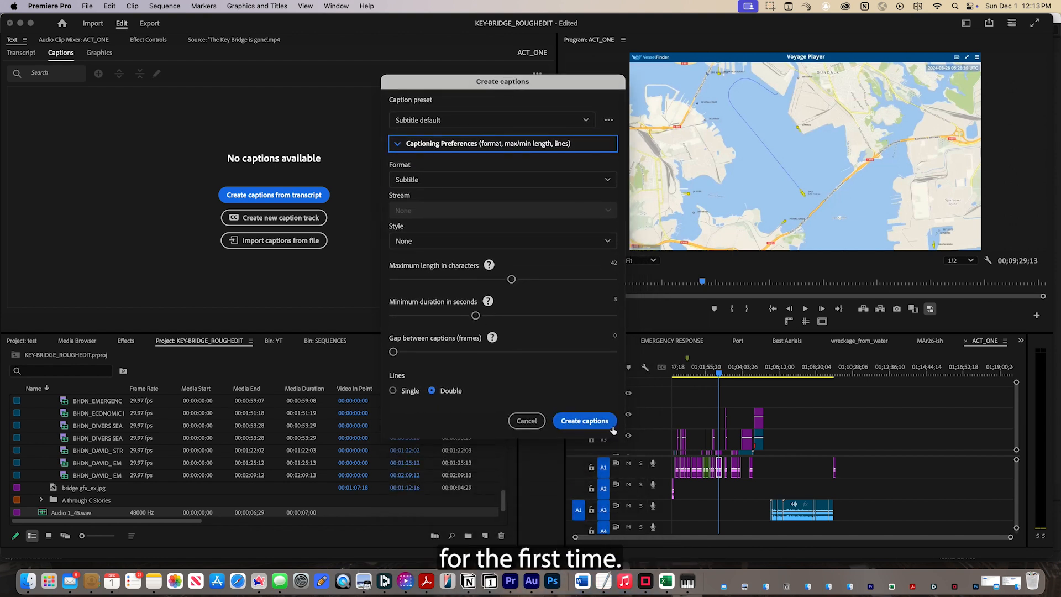
{"action": "left_click", "coordinate": [584, 421]}
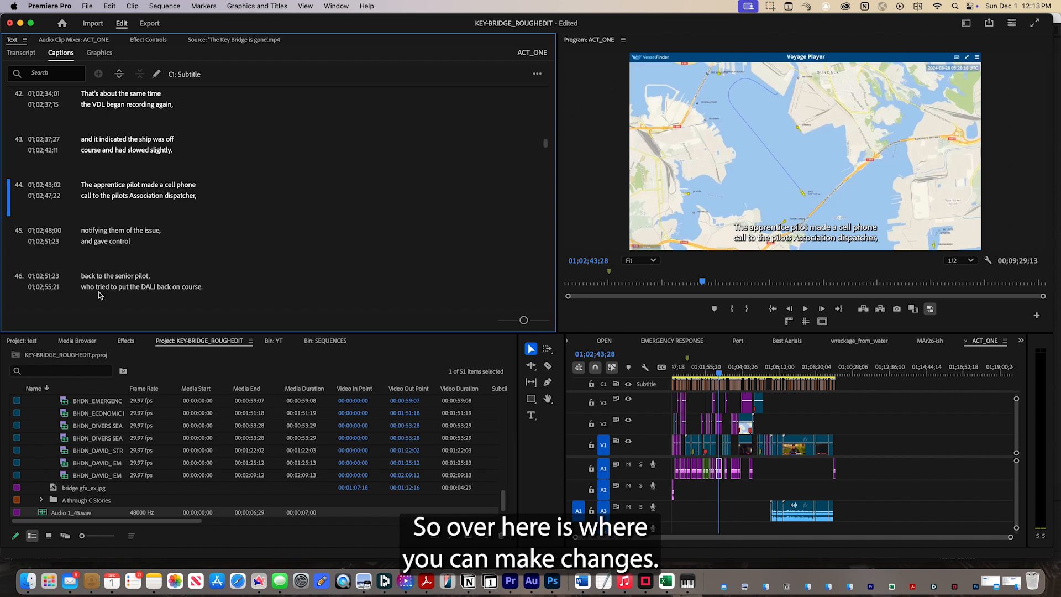
Open the text of caption 42 at 01;02;34;01 for editing, place the cursor after "VDL", and close it.
{"action": "left_click", "coordinate": [100, 97]}
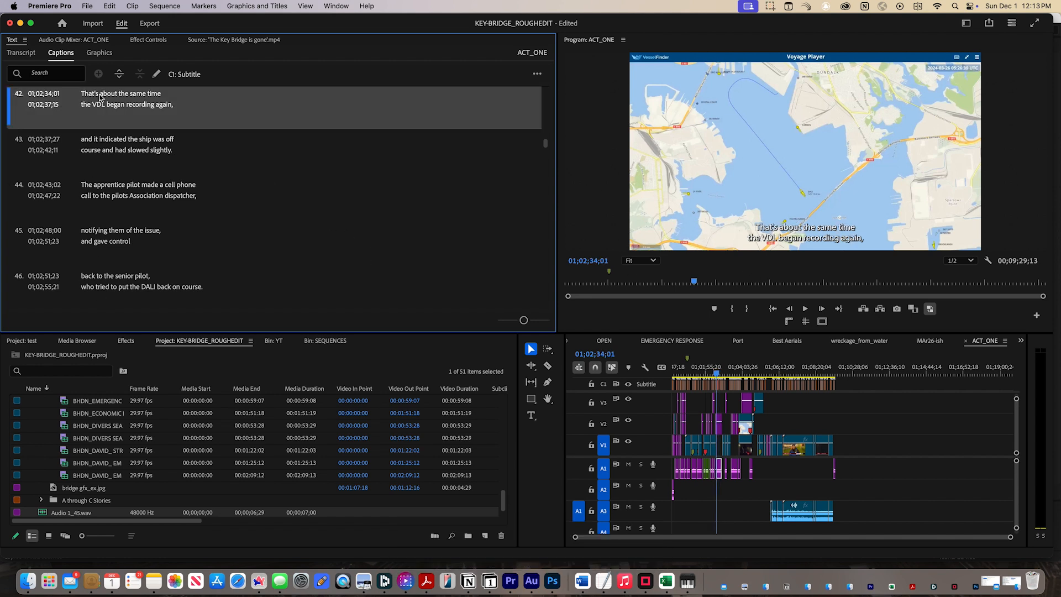
{"action": "double_click", "coordinate": [100, 95]}
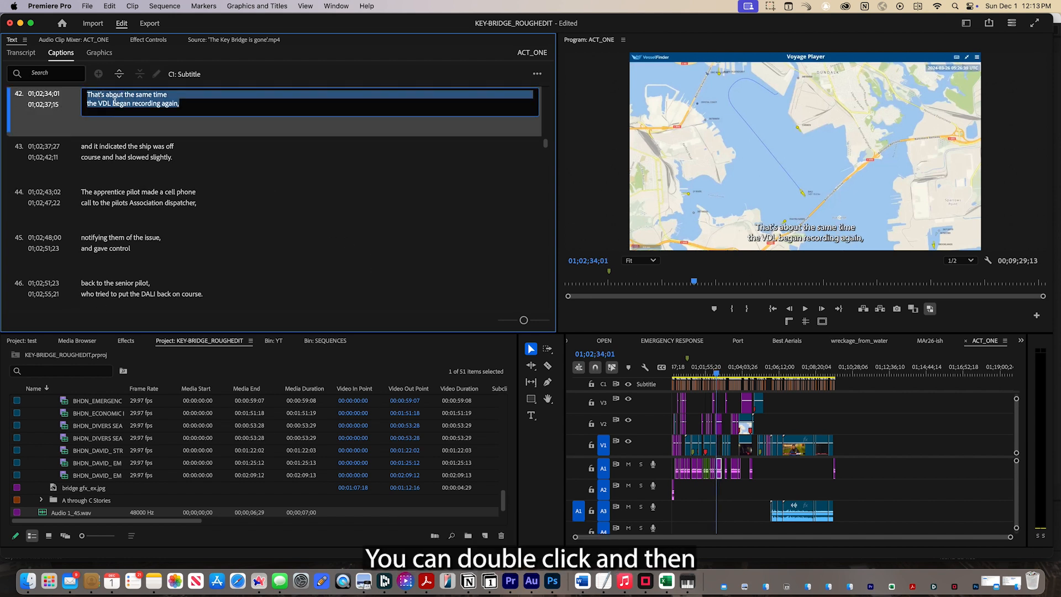
{"action": "left_click", "coordinate": [109, 103]}
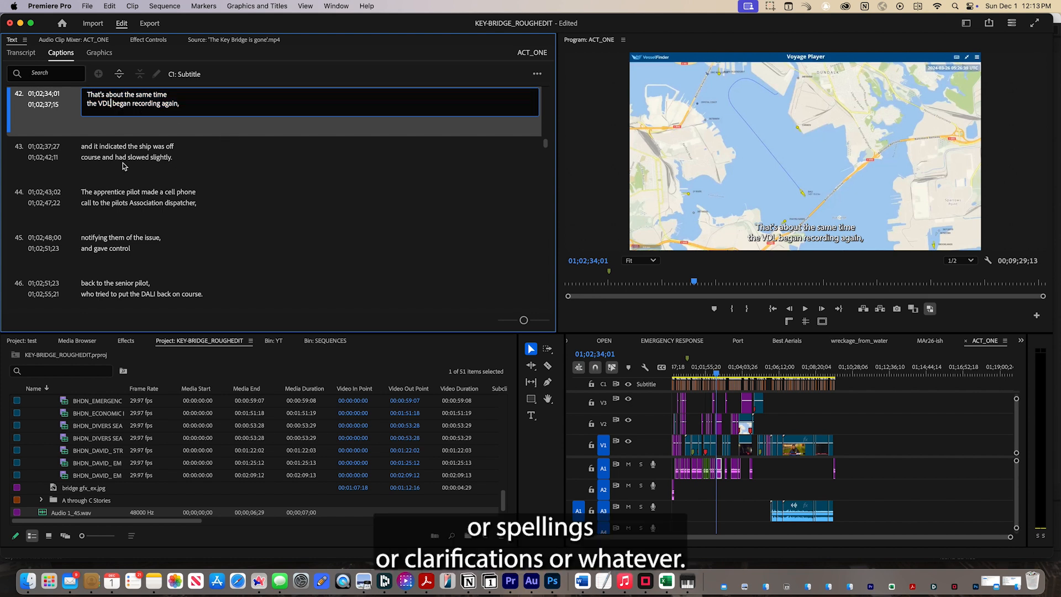
{"action": "left_click", "coordinate": [224, 75]}
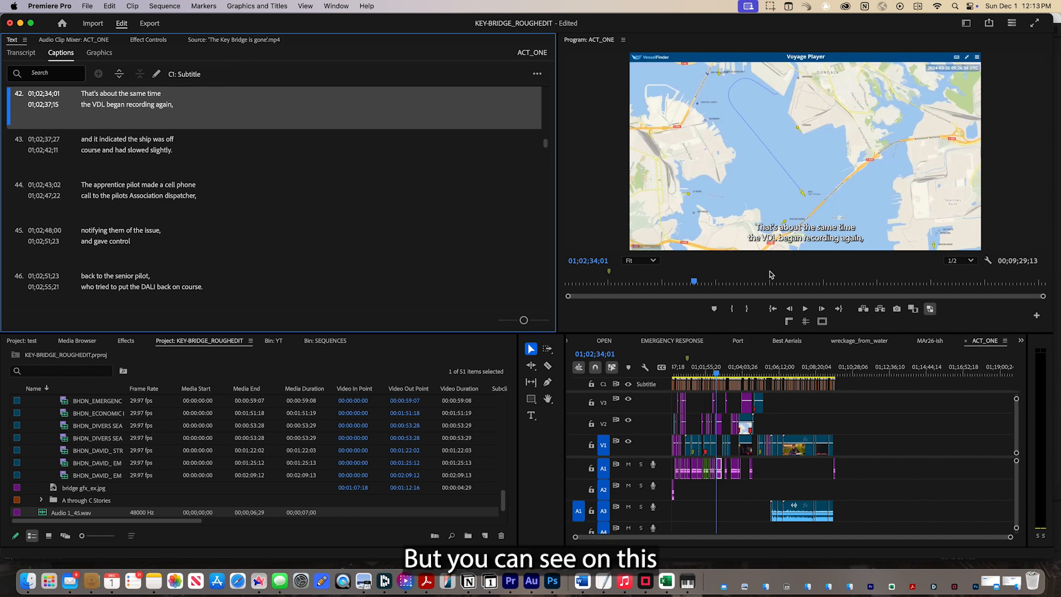
Preview the first caption over the map image near the start of ACT_ONE, at 01;00;01;14.
{"action": "left_click_drag", "start_coordinate": [717, 374], "coordinate": [655, 376]}
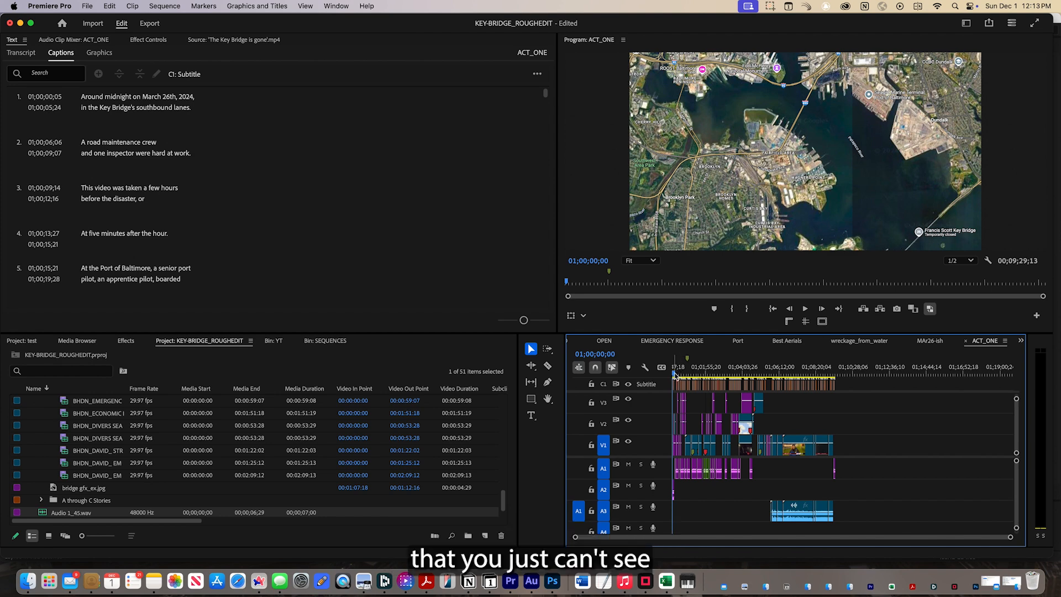
{"action": "key", "text": "="}
{"action": "key", "text": "="}
{"action": "key", "text": "="}
{"action": "key", "text": "="}
{"action": "left_click", "coordinate": [679, 374]}
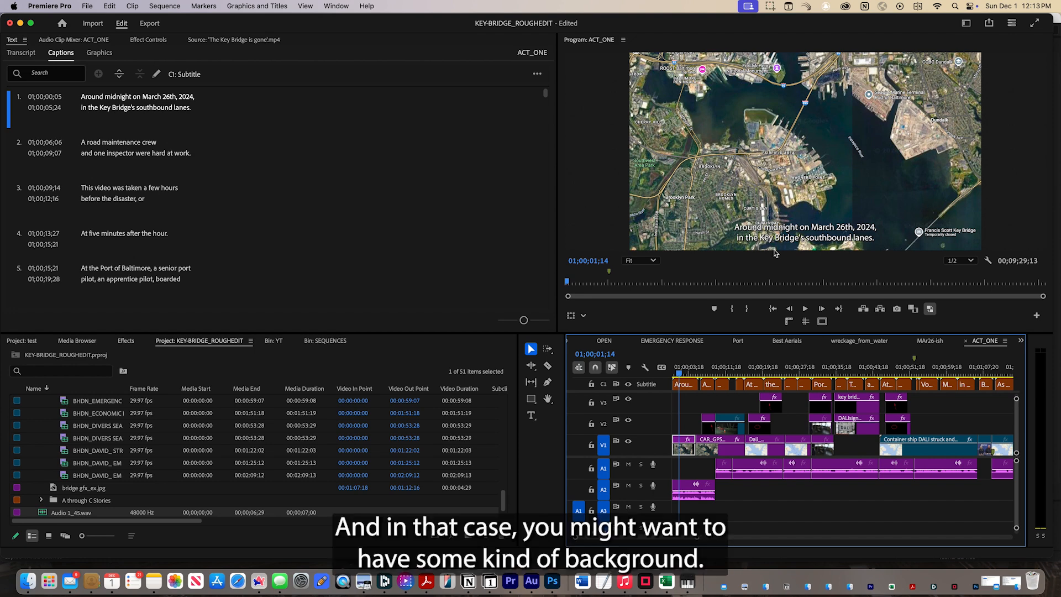
Select all captions on the C1 Subtitle track of ACT_ONE and show their properties.
{"action": "key", "text": "backslash"}
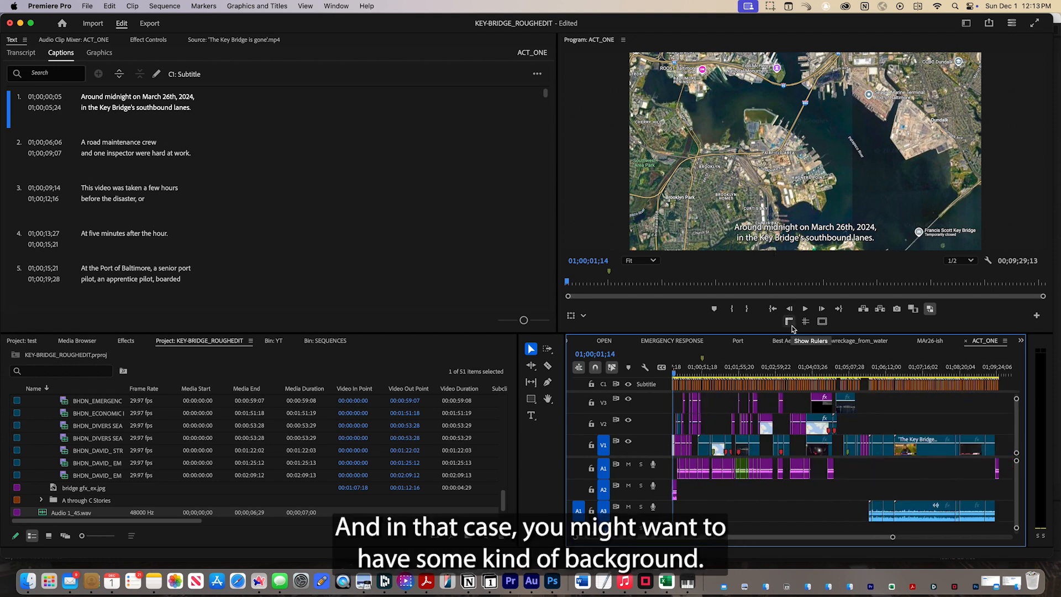
{"action": "scroll", "coordinate": [999, 385], "scroll_direction": "right", "scroll_amount": 1}
{"action": "left_click_drag", "start_coordinate": [997, 386], "coordinate": [651, 383]}
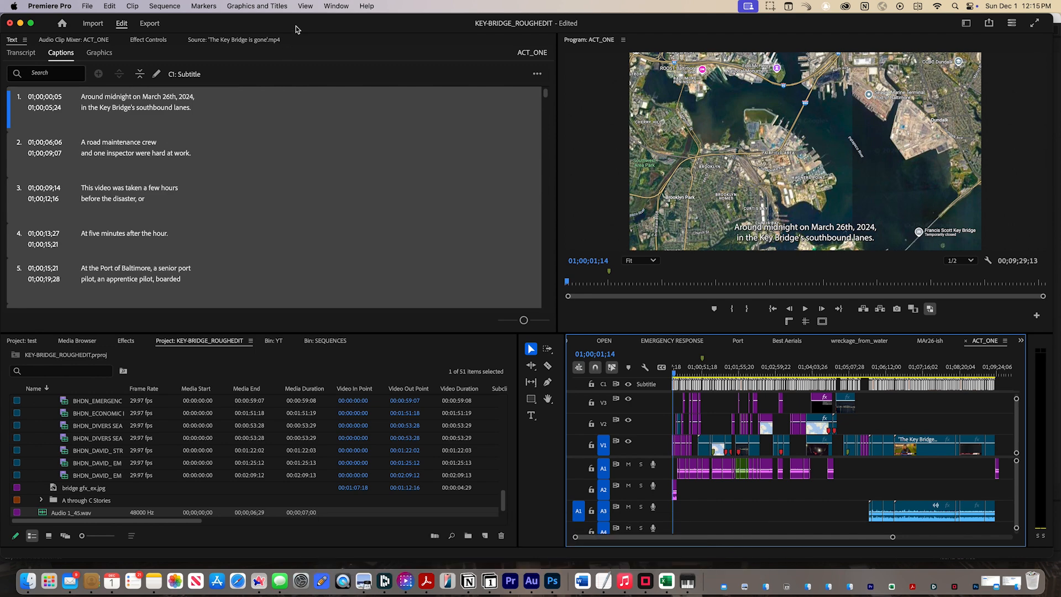
{"action": "left_click", "coordinate": [335, 6]}
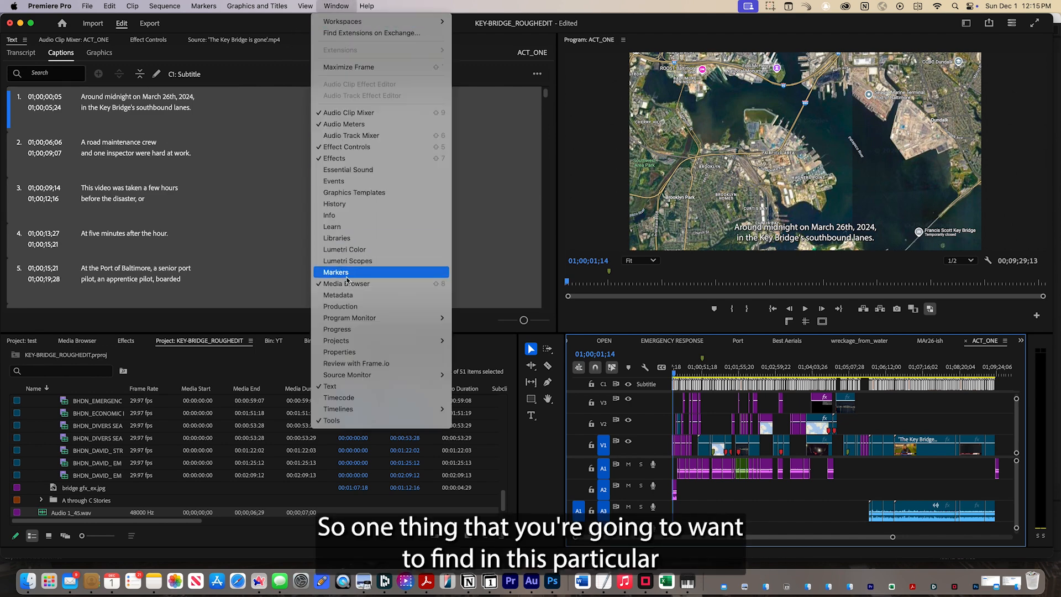
{"action": "left_click", "coordinate": [366, 354]}
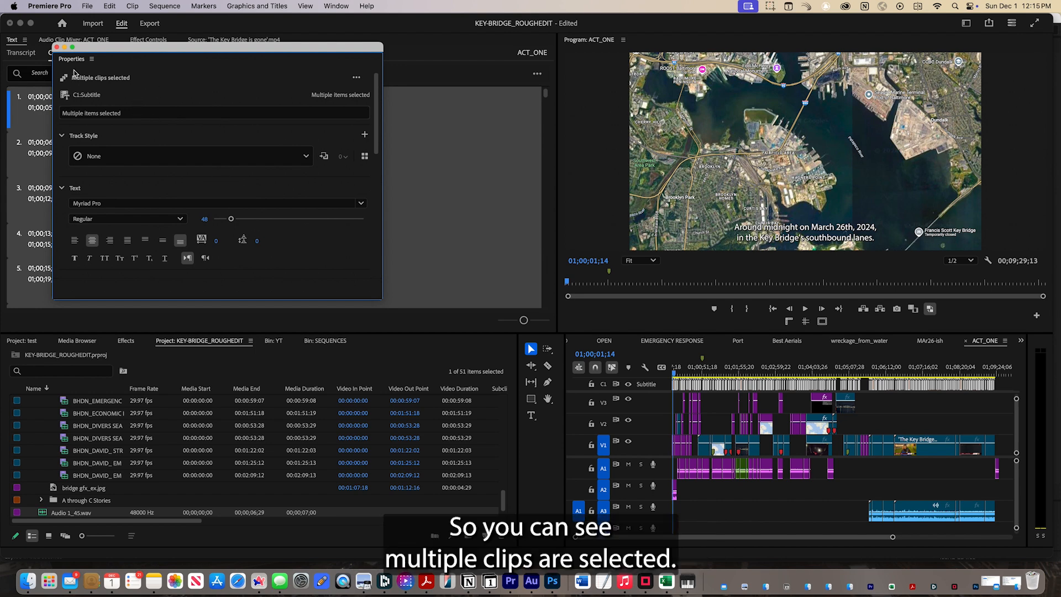
Turn on a background for all selected captions with 80% opacity and a size of 13.6.
{"action": "scroll", "coordinate": [233, 231], "scroll_direction": "down", "scroll_amount": 5}
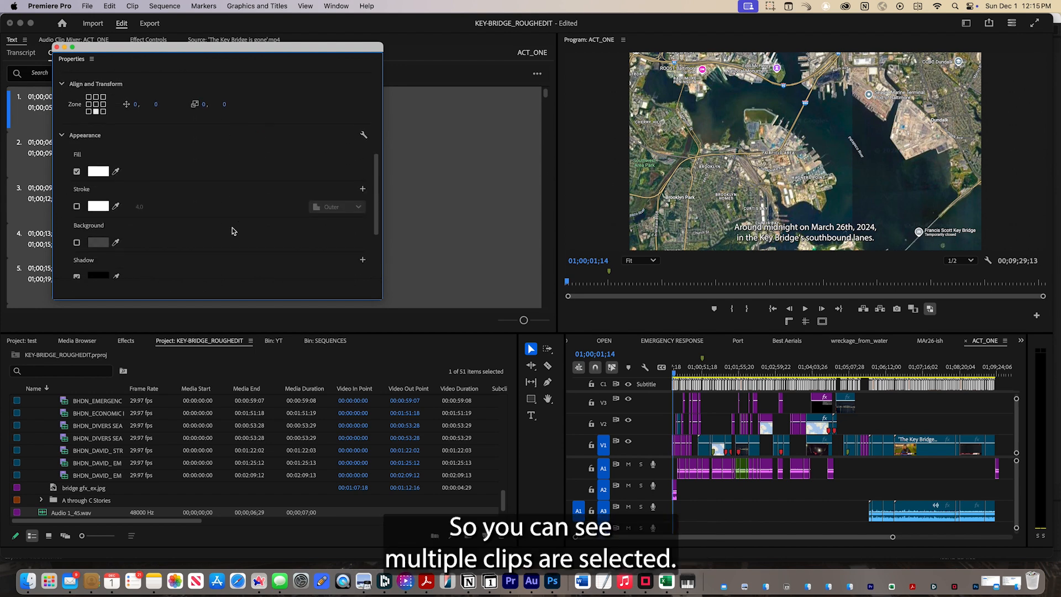
{"action": "scroll", "coordinate": [232, 231], "scroll_direction": "down", "scroll_amount": 3}
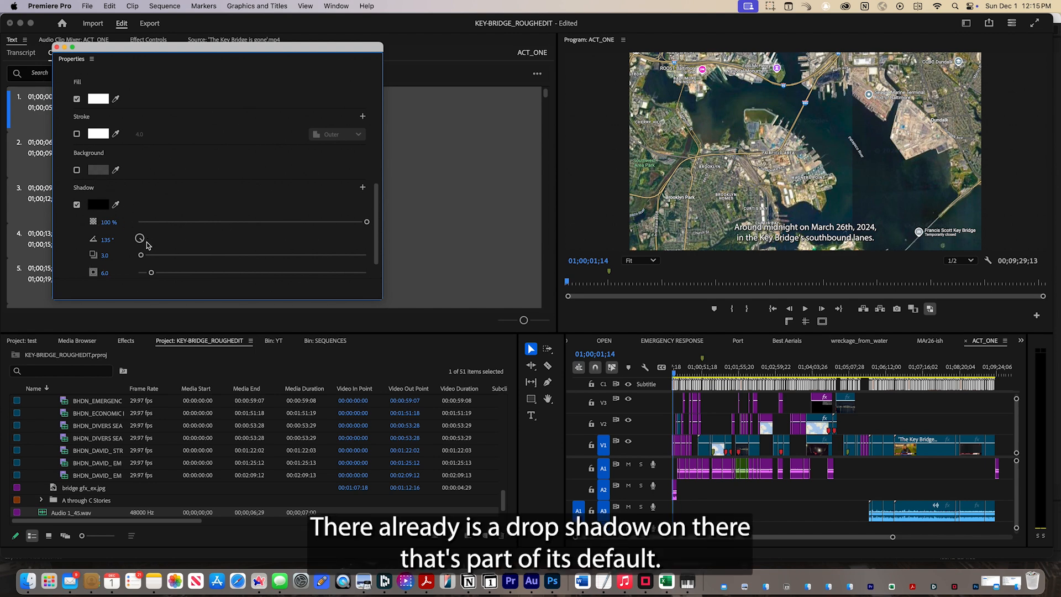
{"action": "scroll", "coordinate": [155, 203], "scroll_direction": "up", "scroll_amount": 3}
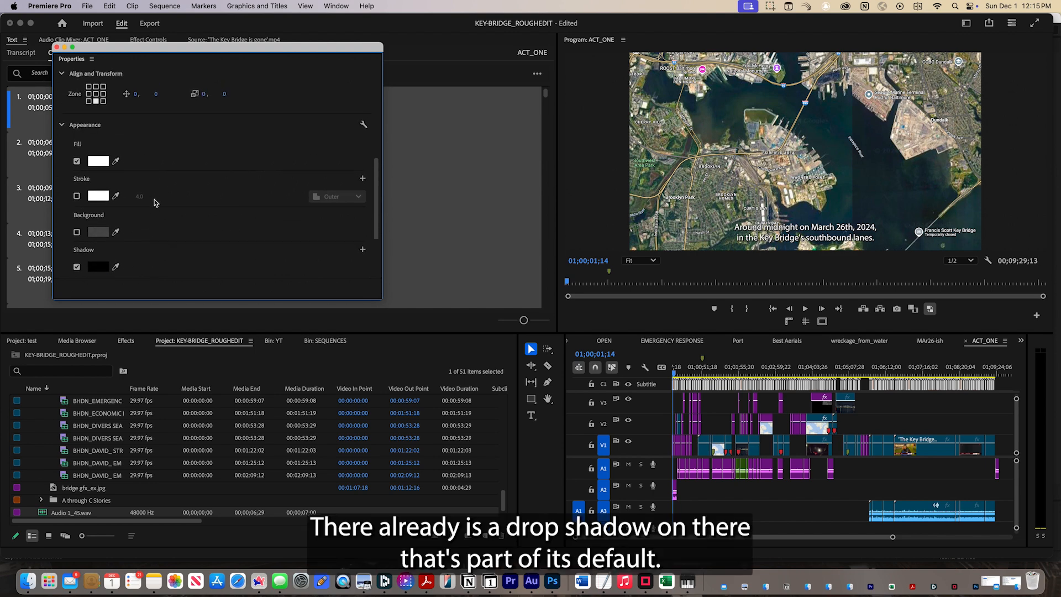
{"action": "left_click", "coordinate": [77, 232]}
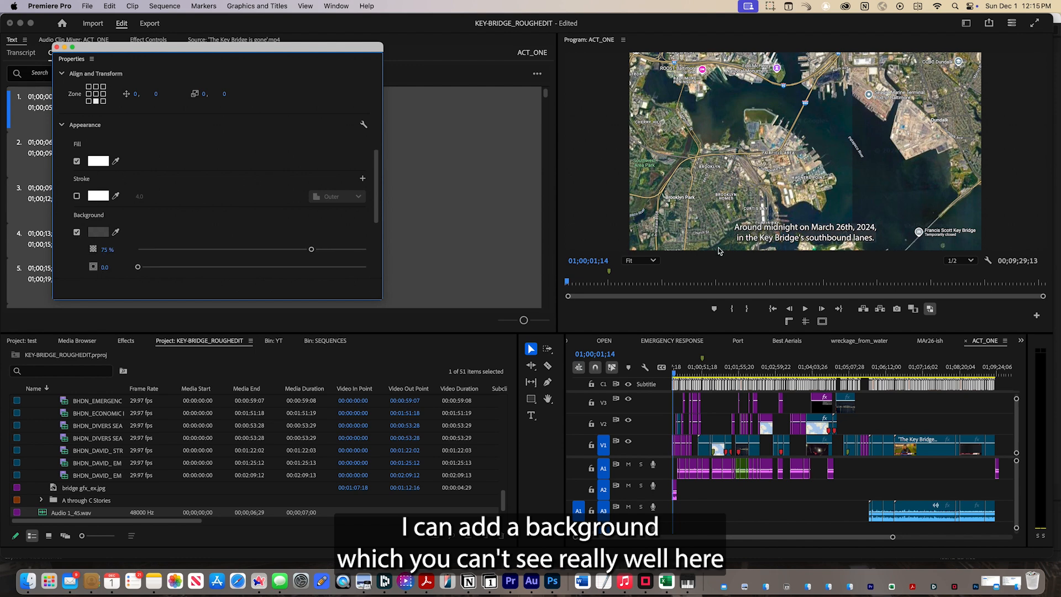
{"action": "mouse_move", "coordinate": [311, 249]}
{"action": "left_mouse_down"}
{"action": "mouse_move", "coordinate": [372, 252]}
{"action": "mouse_move", "coordinate": [312, 253]}
{"action": "mouse_move", "coordinate": [320, 250]}
{"action": "left_mouse_up"}
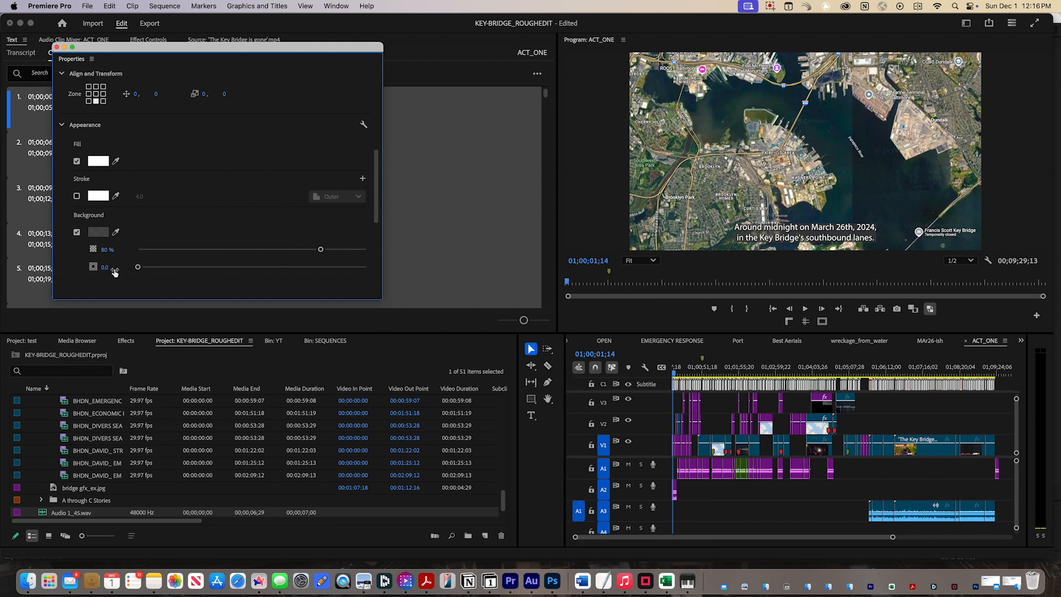
{"action": "mouse_move", "coordinate": [138, 269]}
{"action": "left_mouse_down"}
{"action": "mouse_move", "coordinate": [203, 273]}
{"action": "mouse_move", "coordinate": [168, 274]}
{"action": "left_mouse_up"}
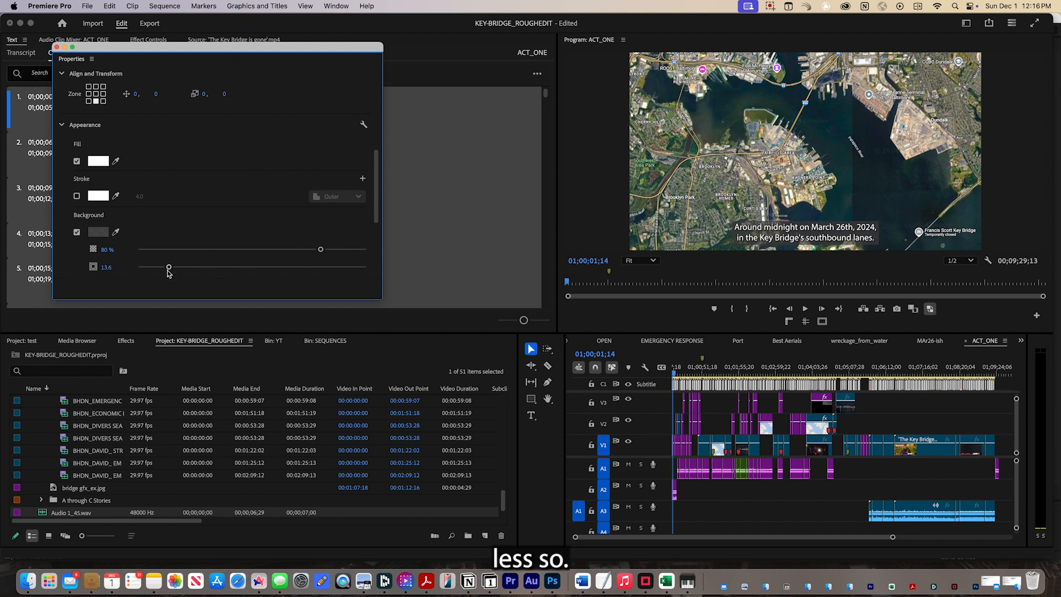
Round the corners of the caption background with a radius of 13.
{"action": "scroll", "coordinate": [169, 275], "scroll_direction": "down", "scroll_amount": 5}
{"action": "left_click_drag", "start_coordinate": [138, 160], "coordinate": [158, 165]}
{"action": "left_click_drag", "start_coordinate": [159, 162], "coordinate": [167, 166]}
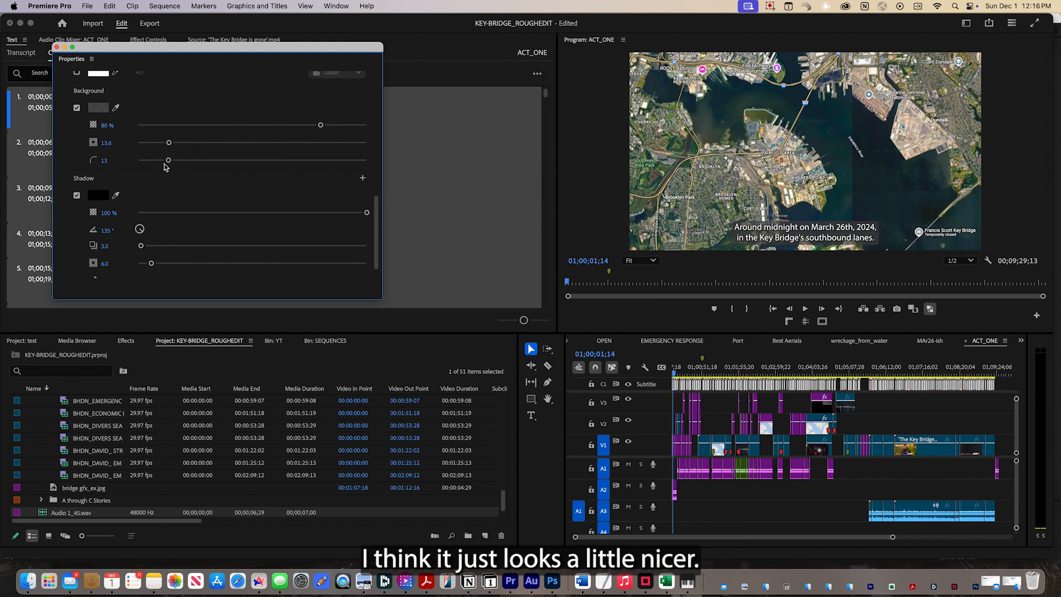
Sample the shadow's black as the caption background colour and set the background opacity to 82%.
{"action": "left_click", "coordinate": [116, 107]}
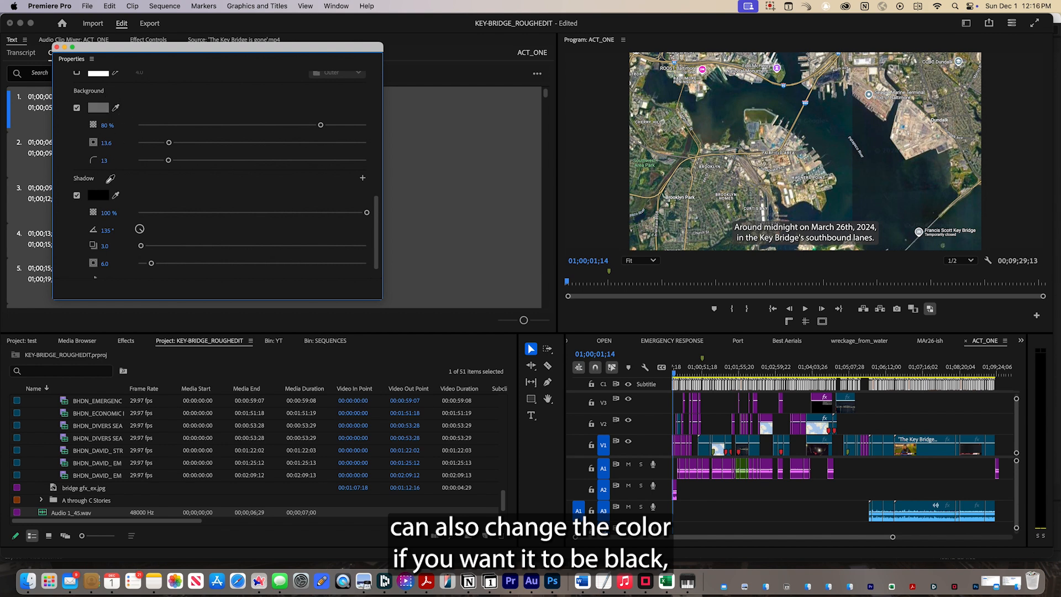
{"action": "left_click", "coordinate": [102, 198]}
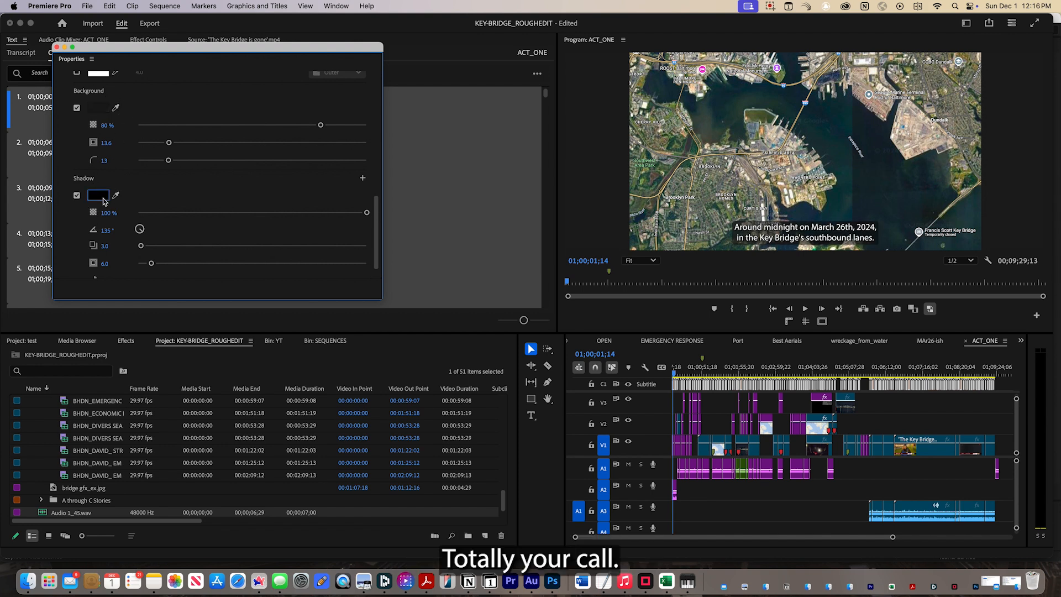
{"action": "mouse_move", "coordinate": [321, 125]}
{"action": "left_mouse_down"}
{"action": "mouse_move", "coordinate": [367, 128]}
{"action": "mouse_move", "coordinate": [326, 128]}
{"action": "left_mouse_up"}
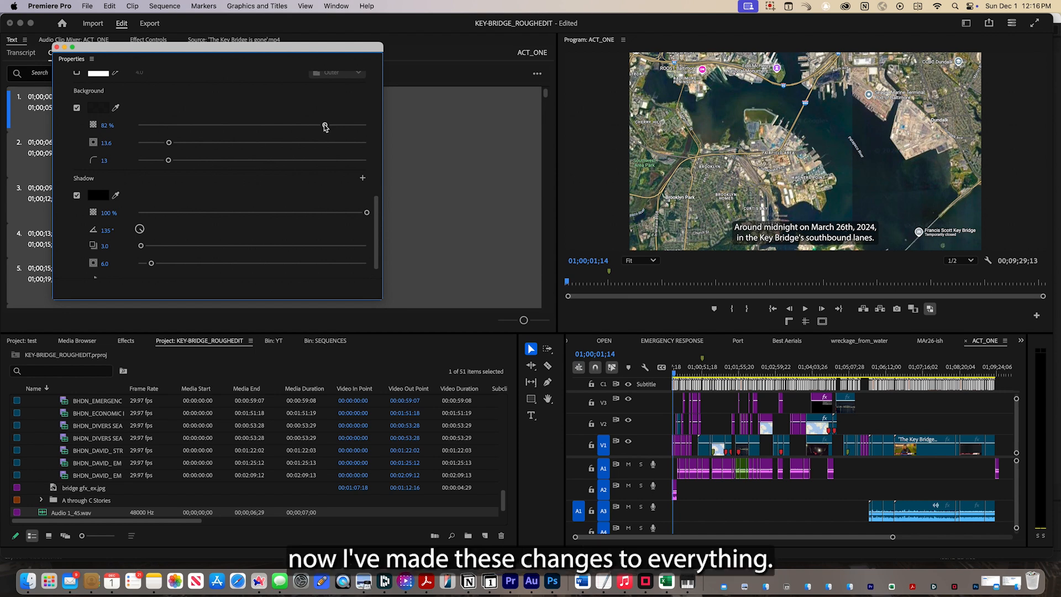
{"action": "scroll", "coordinate": [325, 128], "scroll_direction": "up", "scroll_amount": 10}
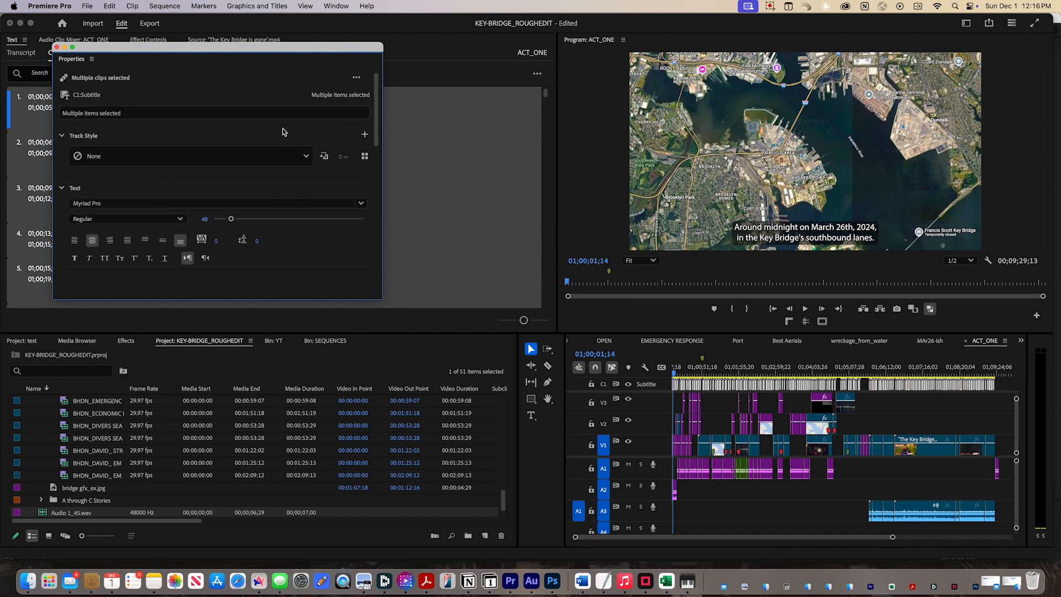
Move the ACT_ONE playhead to 01;01;32;23 to check the background style on another caption.
{"action": "scroll", "coordinate": [283, 131], "scroll_direction": "down", "scroll_amount": 10}
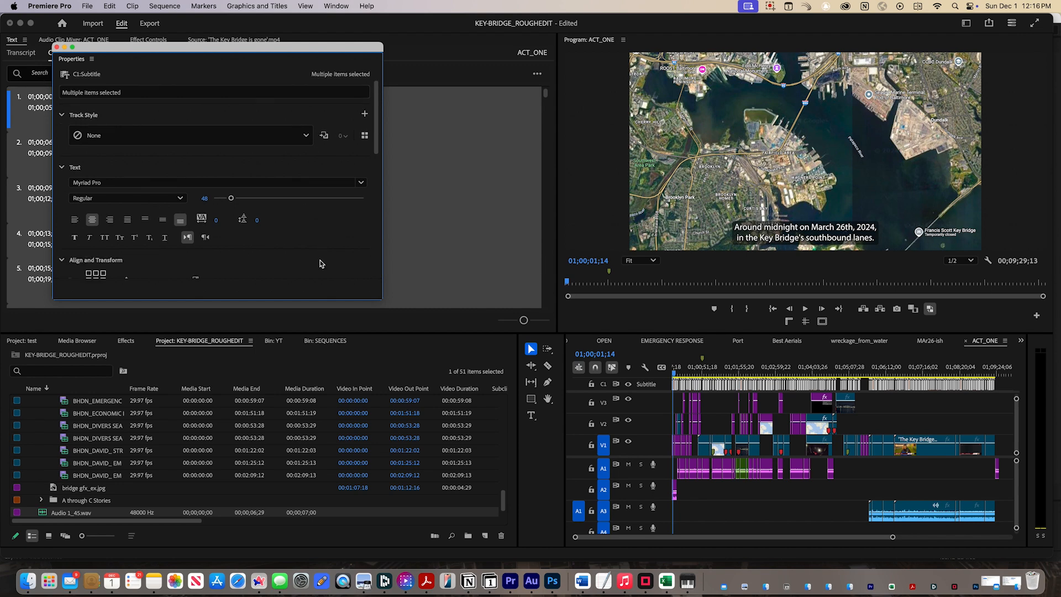
{"action": "left_click", "coordinate": [725, 375]}
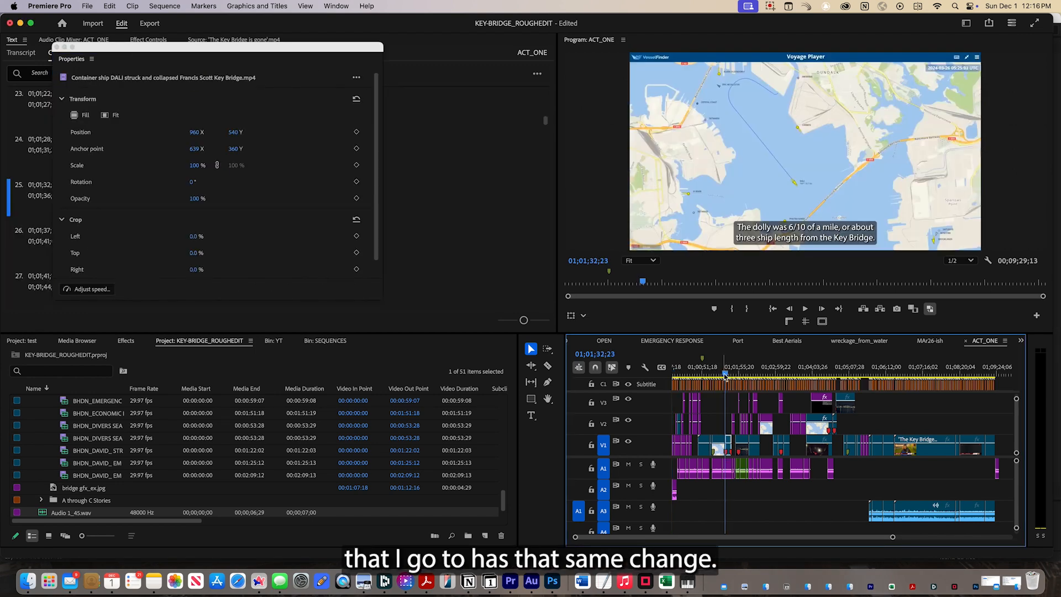
Dock the floating Properties panel into the Source monitor's panel group, between Effect Controls and Source, and show it there.
{"action": "left_click", "coordinate": [92, 59]}
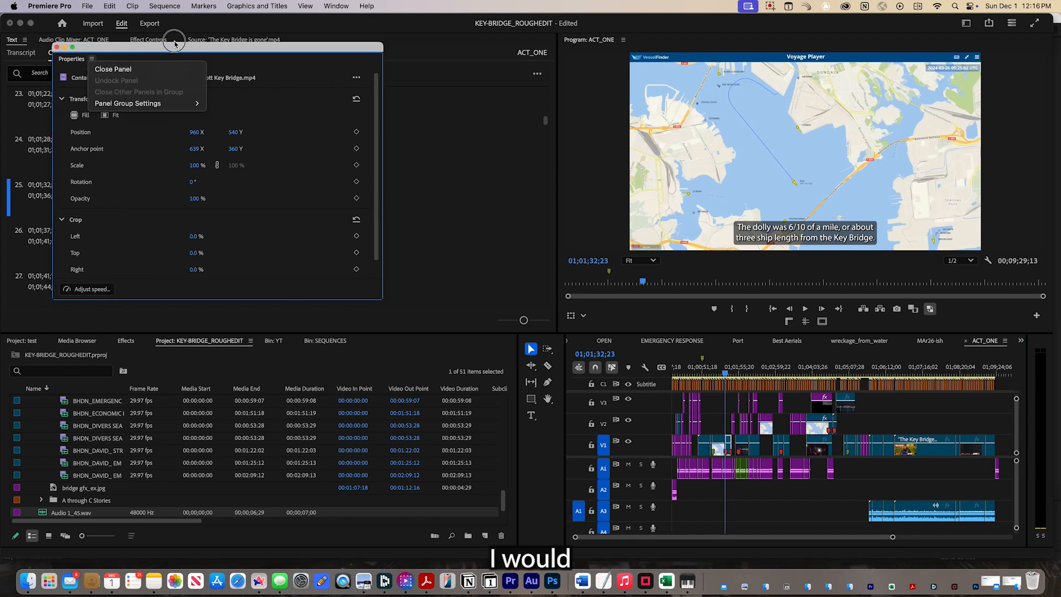
{"action": "key", "text": "Escape"}
{"action": "left_click_drag", "start_coordinate": [56, 58], "coordinate": [293, 40]}
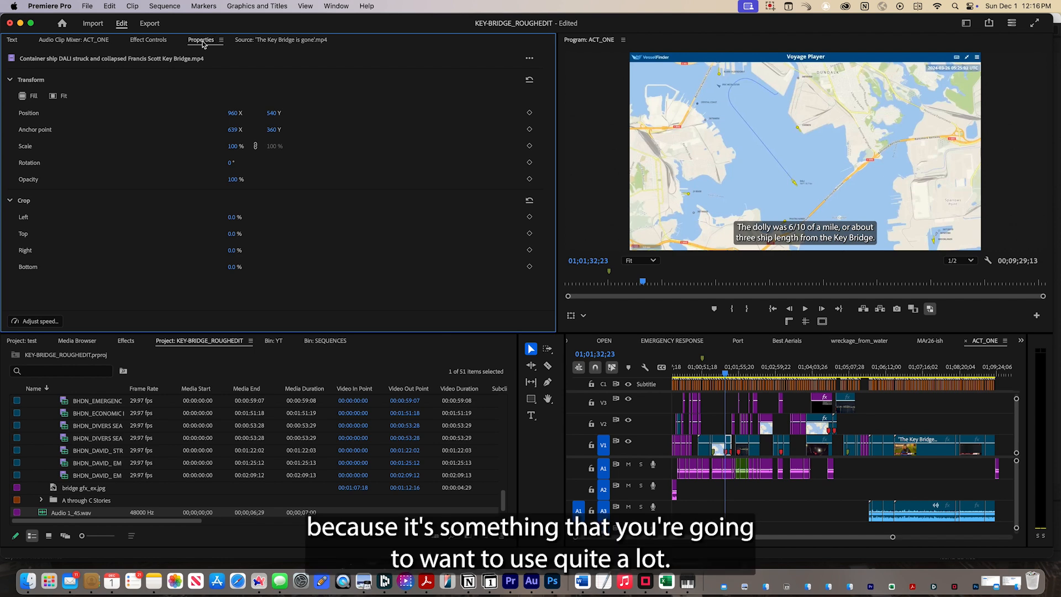
{"action": "left_click", "coordinate": [260, 42]}
{"action": "left_click", "coordinate": [248, 42]}
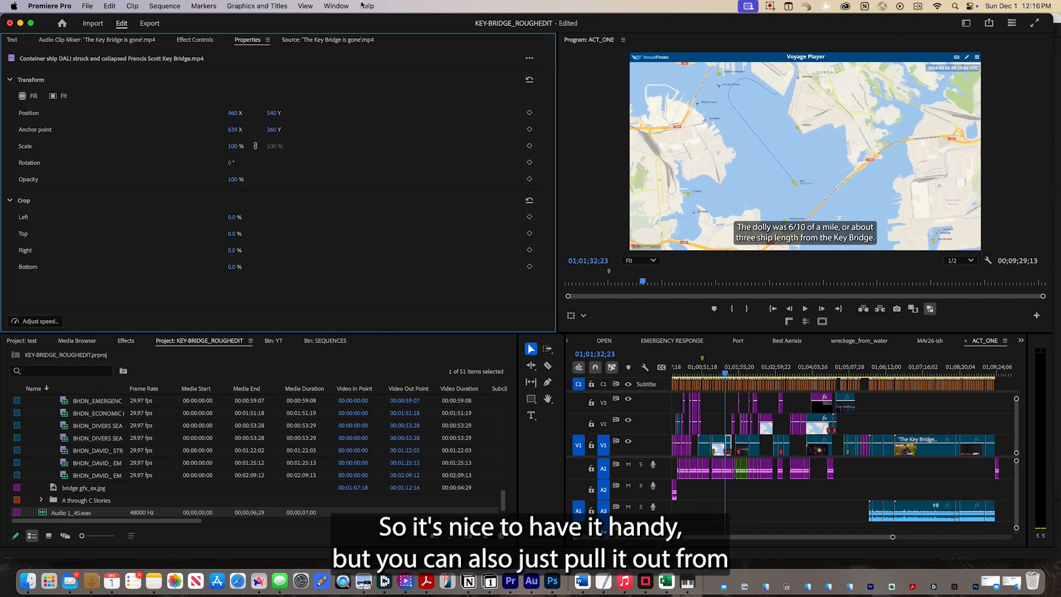
Call up Properties from the list of available panels and return to the captions view of the Text panel.
{"action": "left_click", "coordinate": [336, 5]}
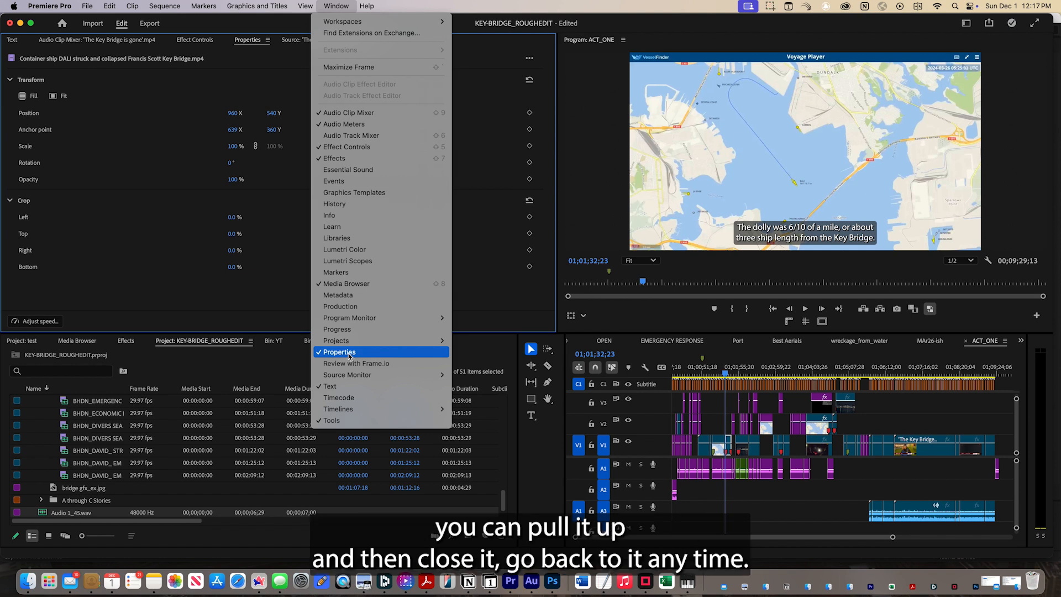
{"action": "left_click", "coordinate": [348, 354]}
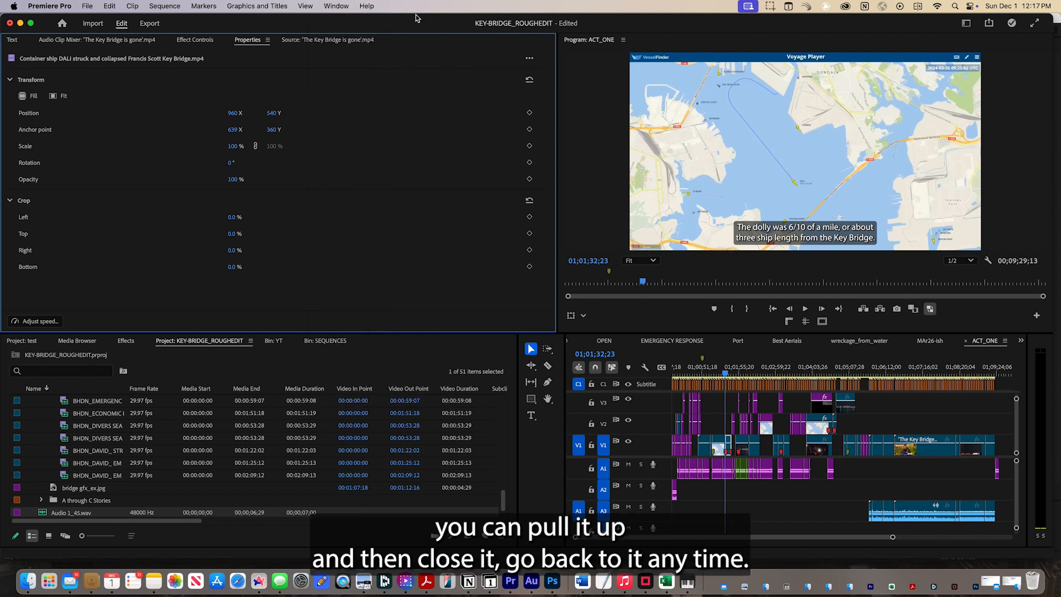
{"action": "left_click", "coordinate": [13, 40]}
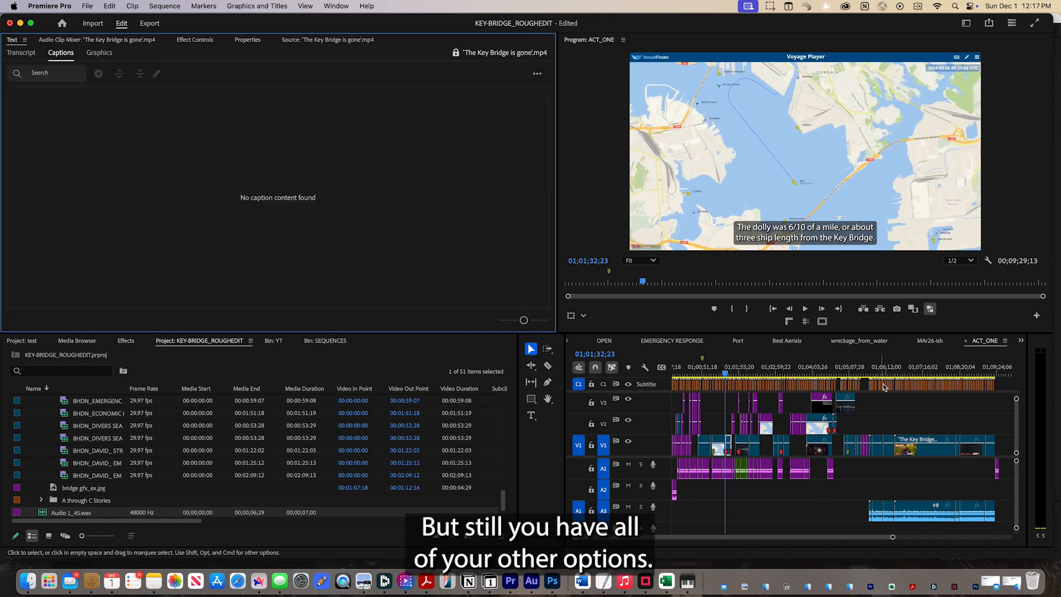